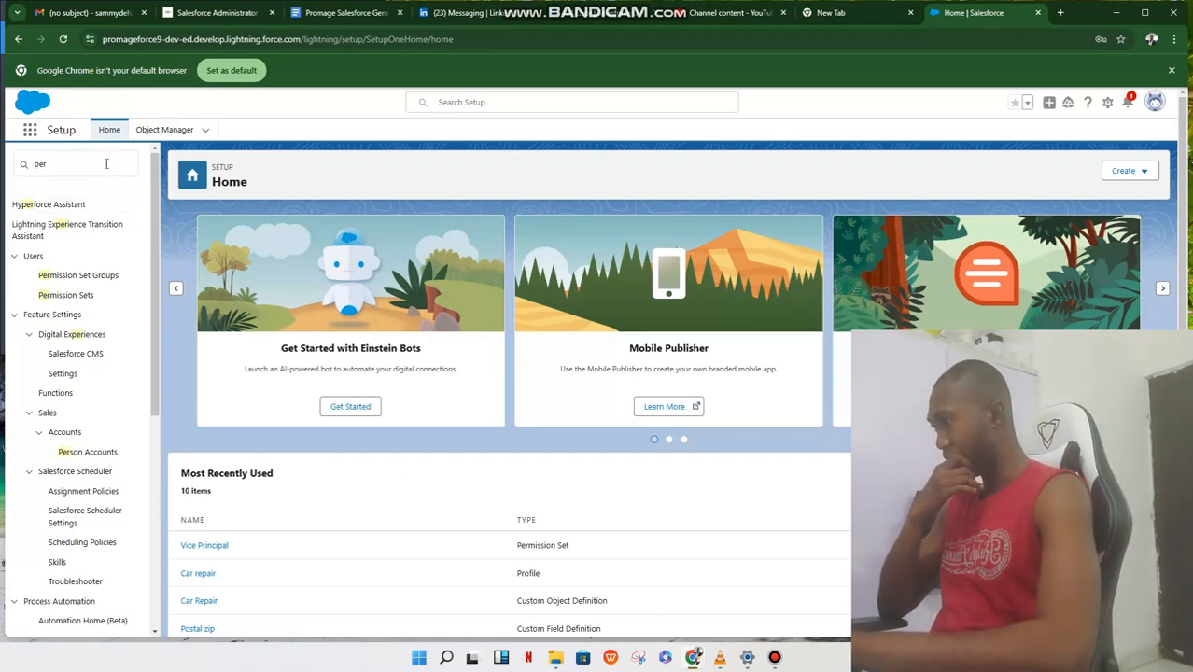
Search the setup menu for "per" and open the Permission Sets page.
click(88, 164)
key(BackSpace)
key(BackSpace)
key(BackSpace)
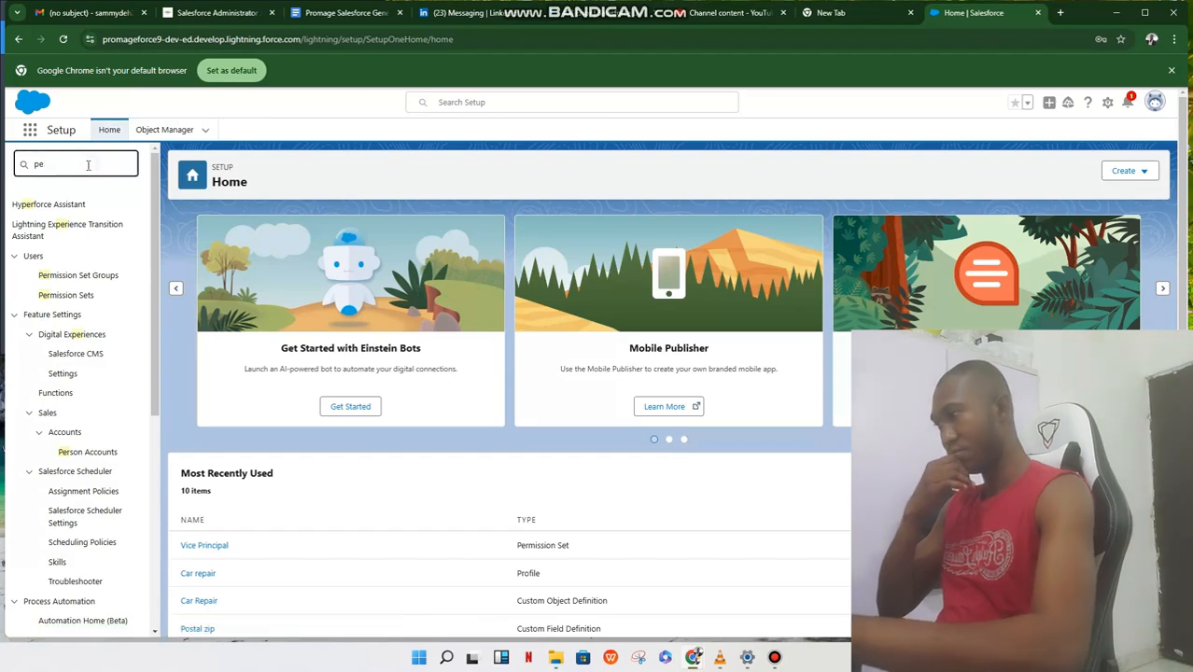
text(per)
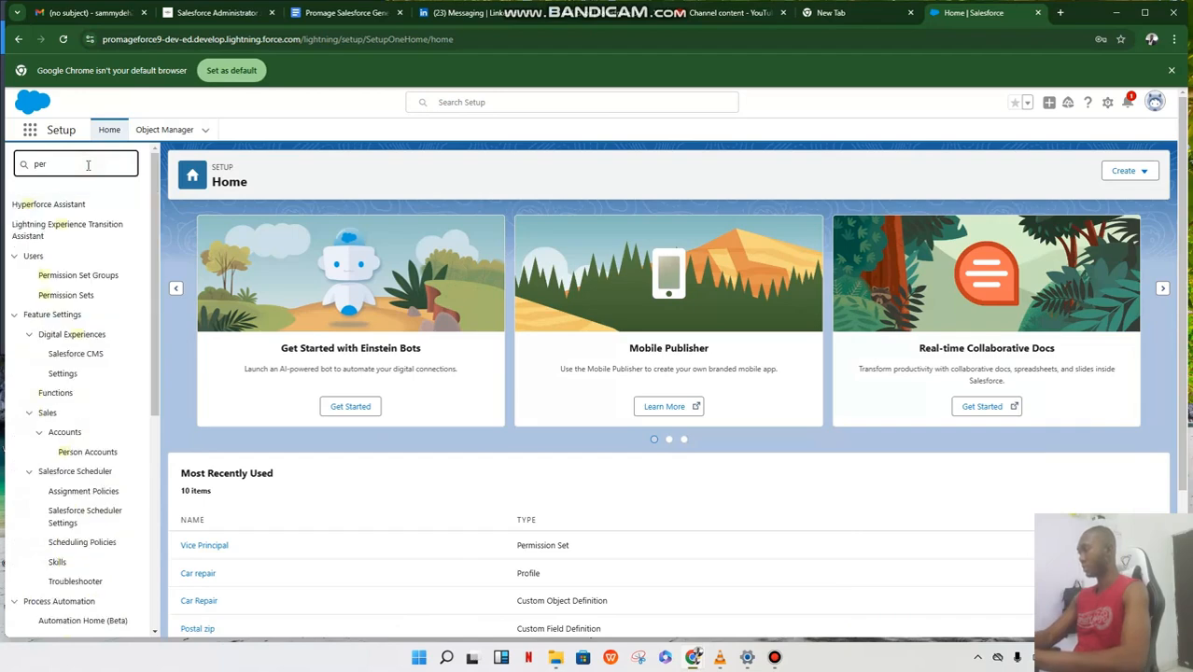
click(80, 301)
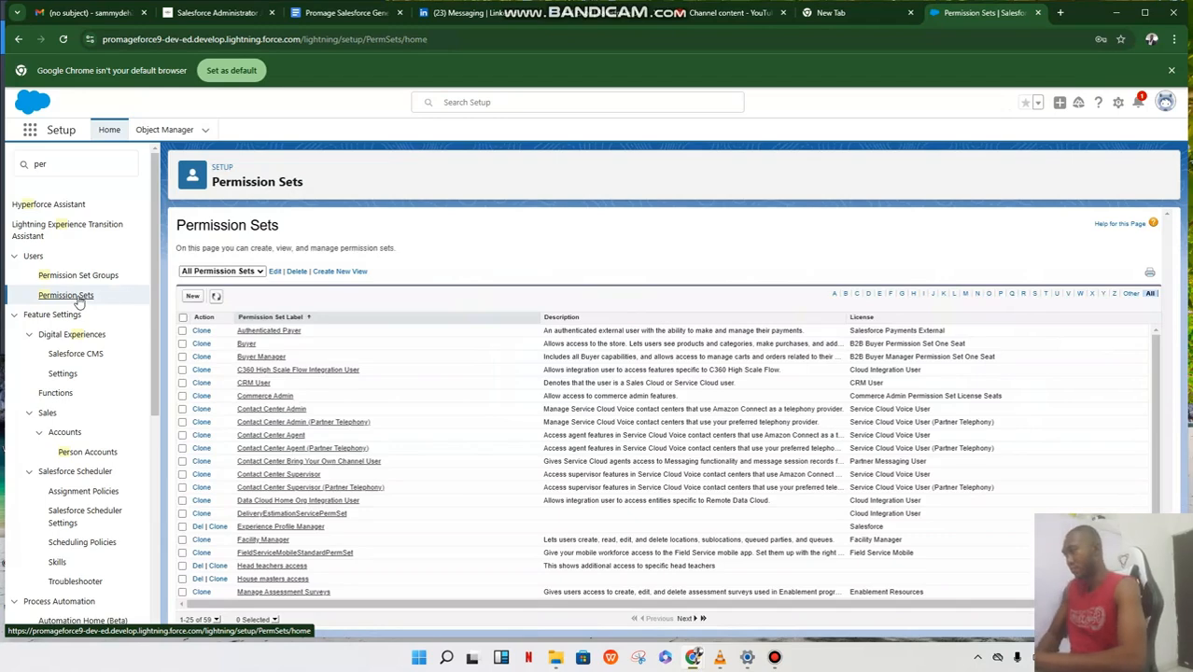
Start a new permission set labelled "Vice Principal" with the API name Vice_Principal.
click(190, 296)
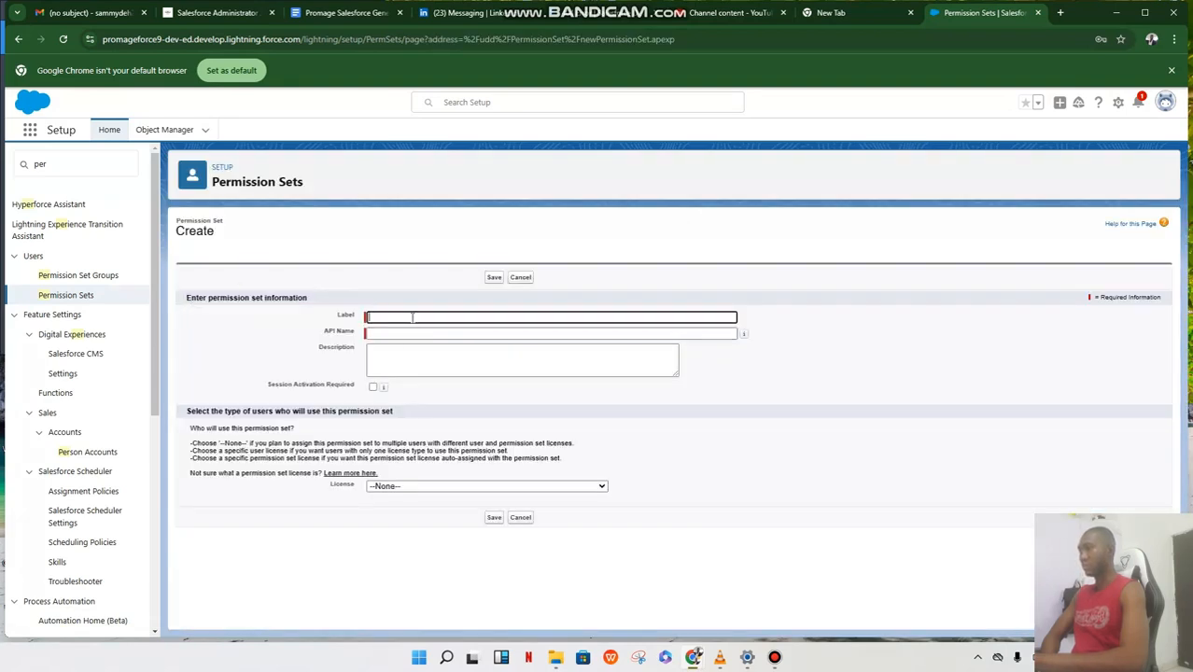
click(411, 317)
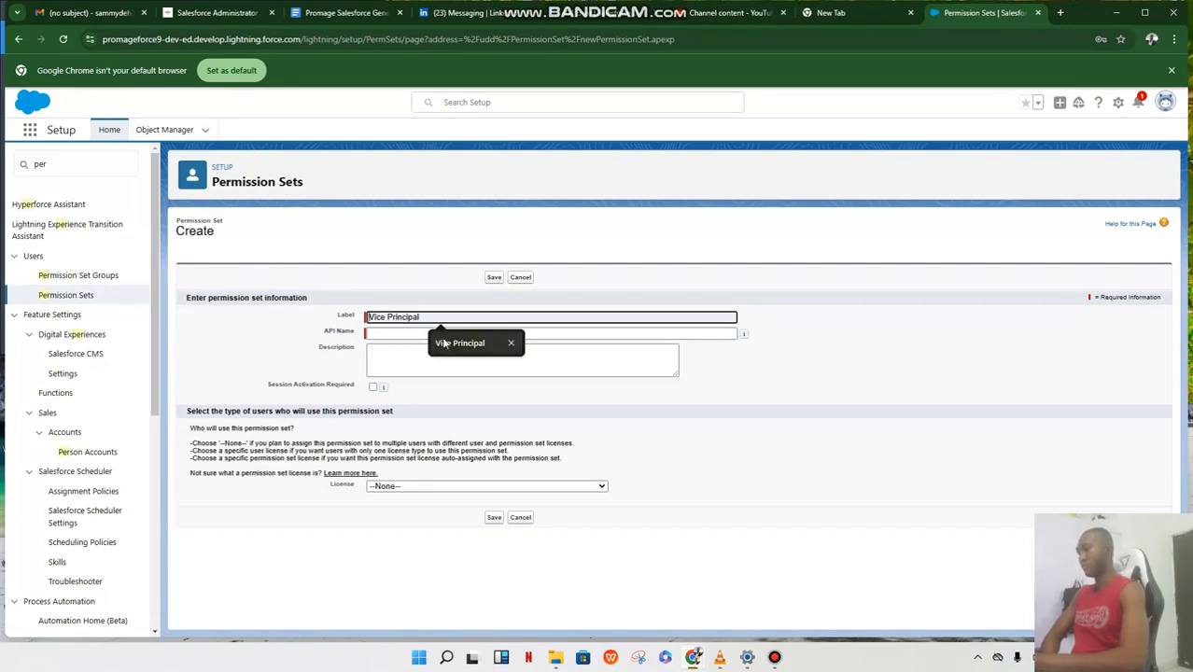
click(454, 343)
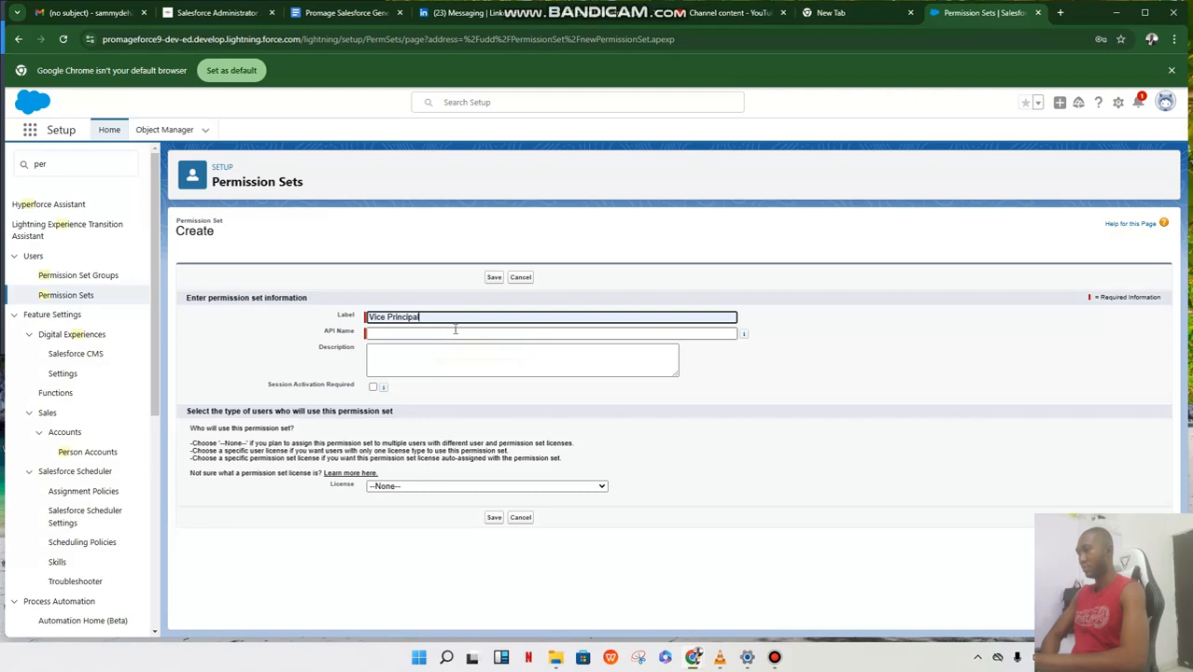
click(454, 333)
Enter the description "This permission set is for the vice principal" and try to save the permission set.
click(435, 352)
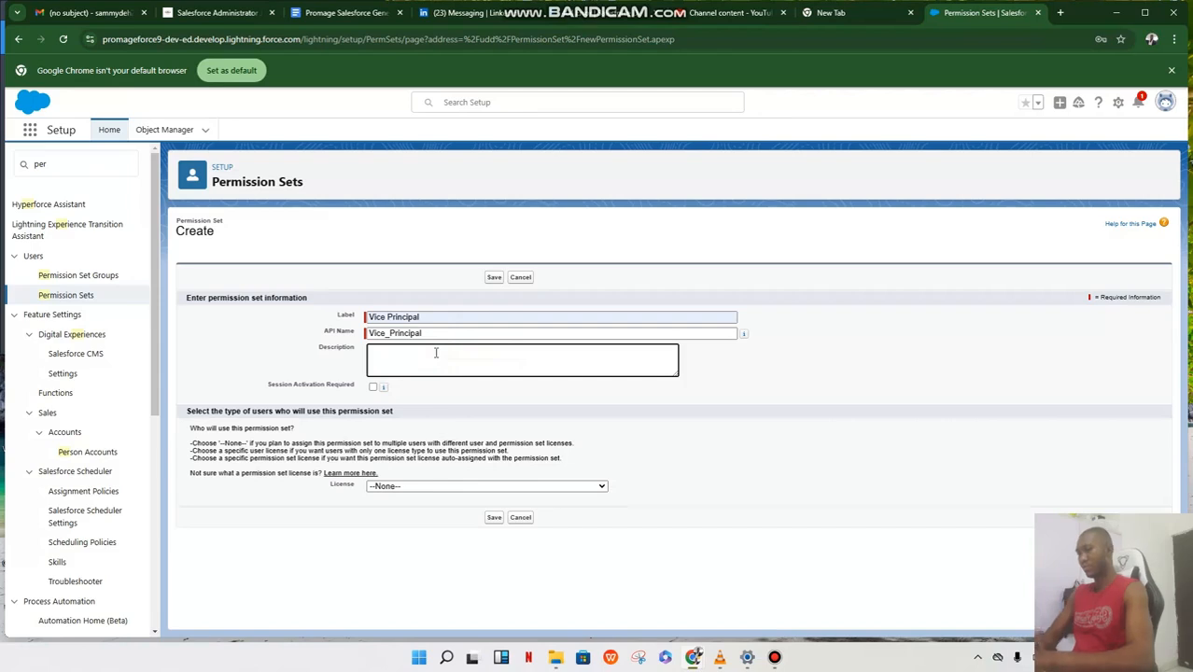
text(T)
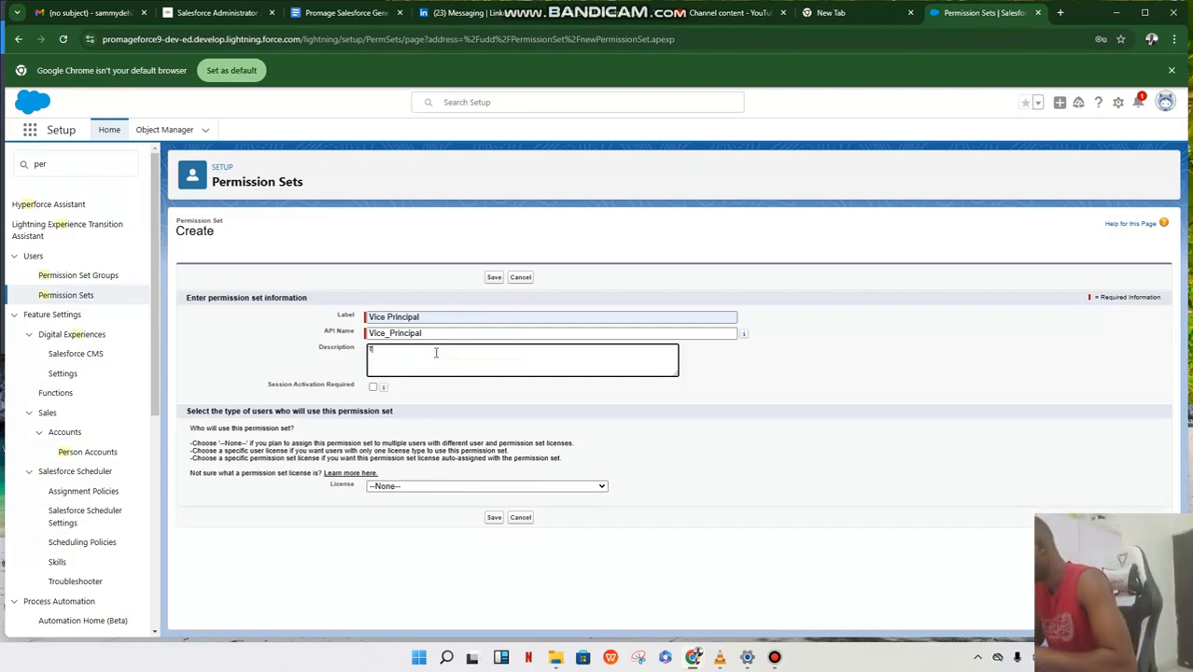
text(his)
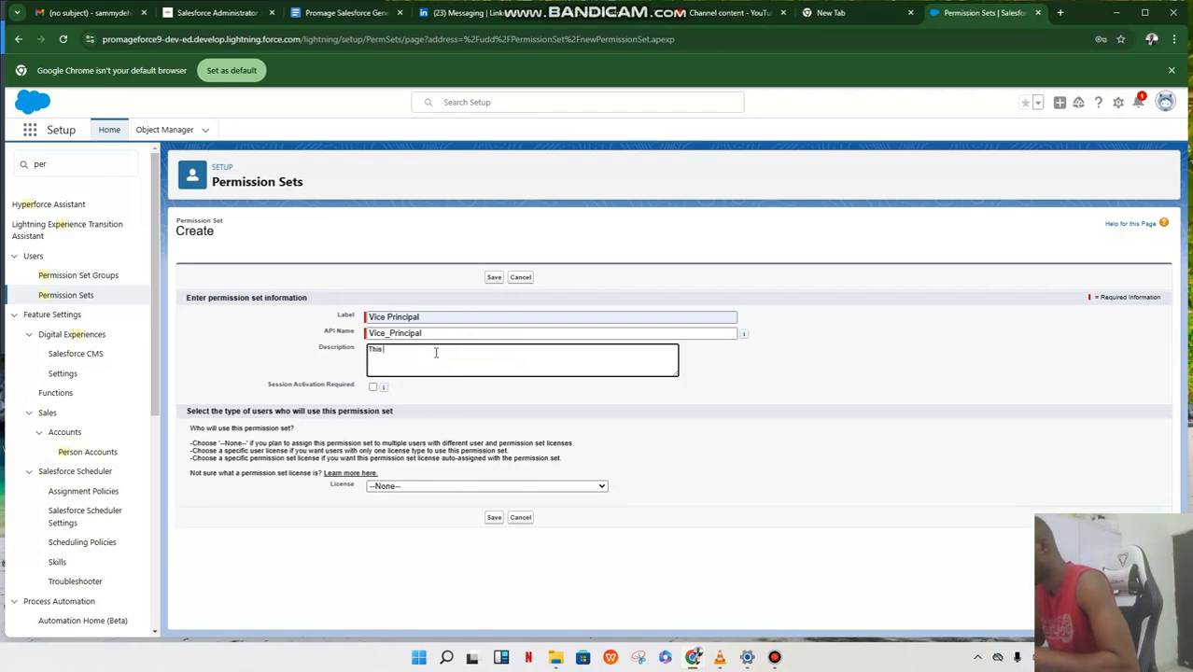
text(permission set gi for the)
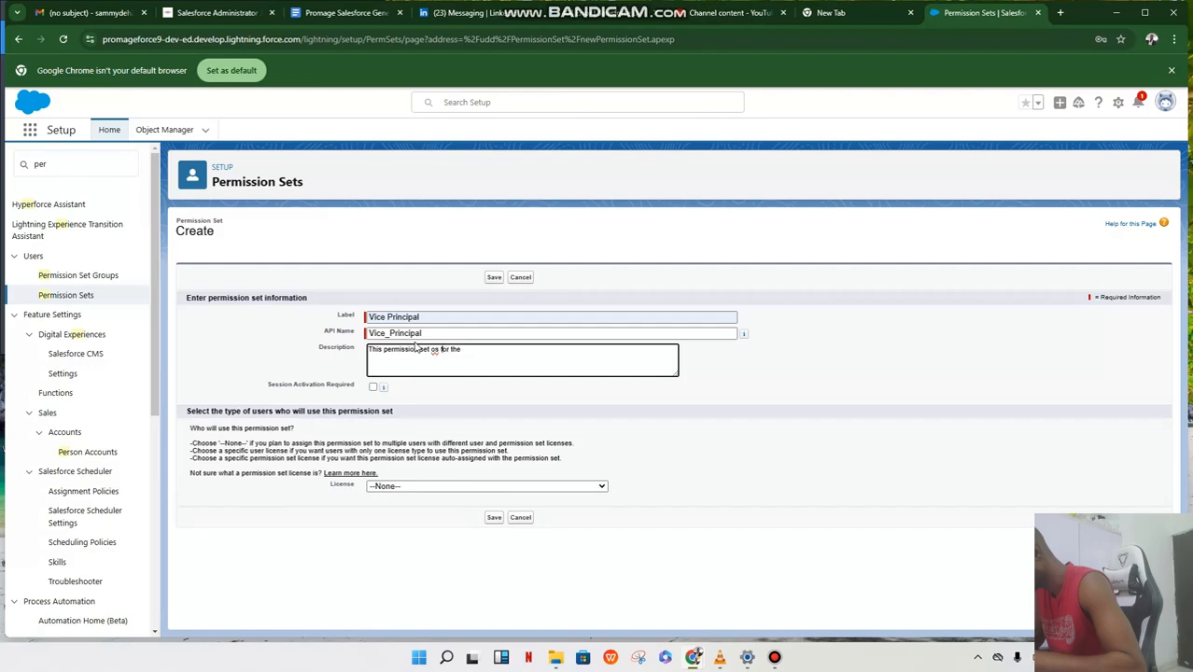
key(BackSpace)
text(is)
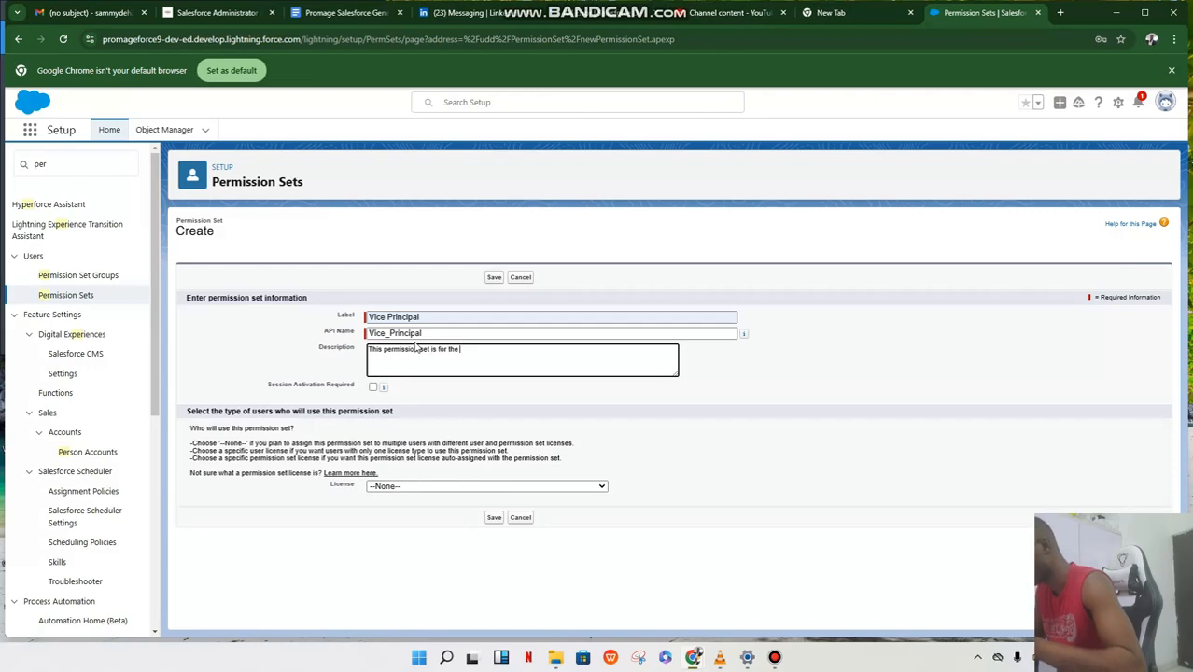
text( for the vice prin)
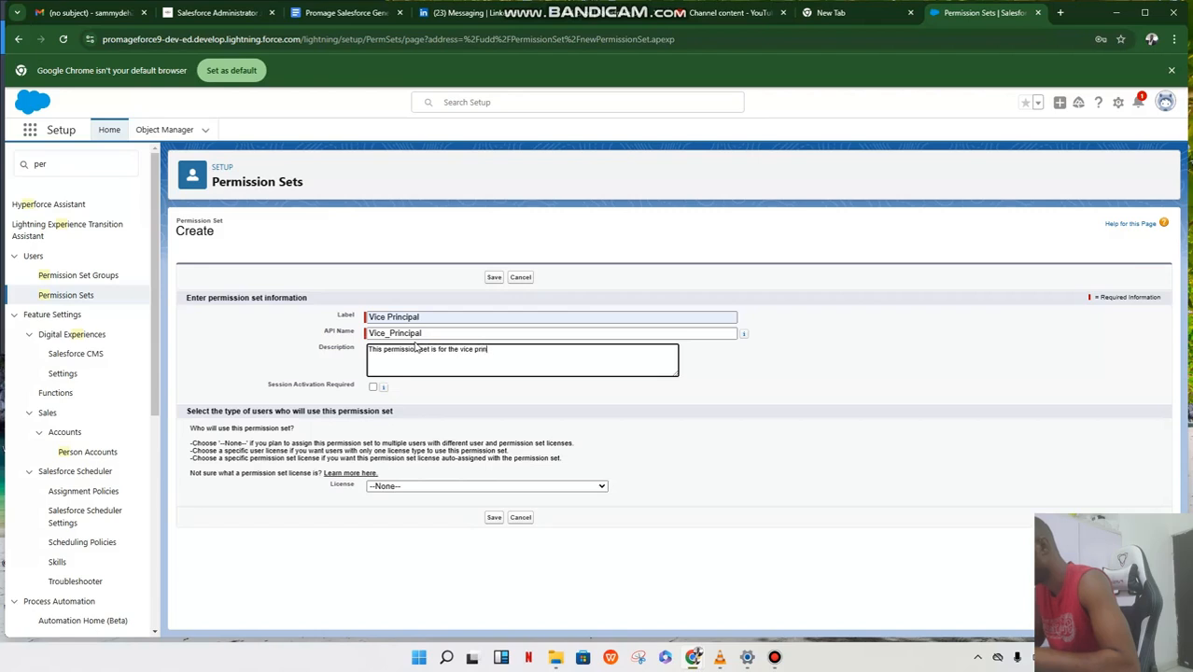
text(cipal)
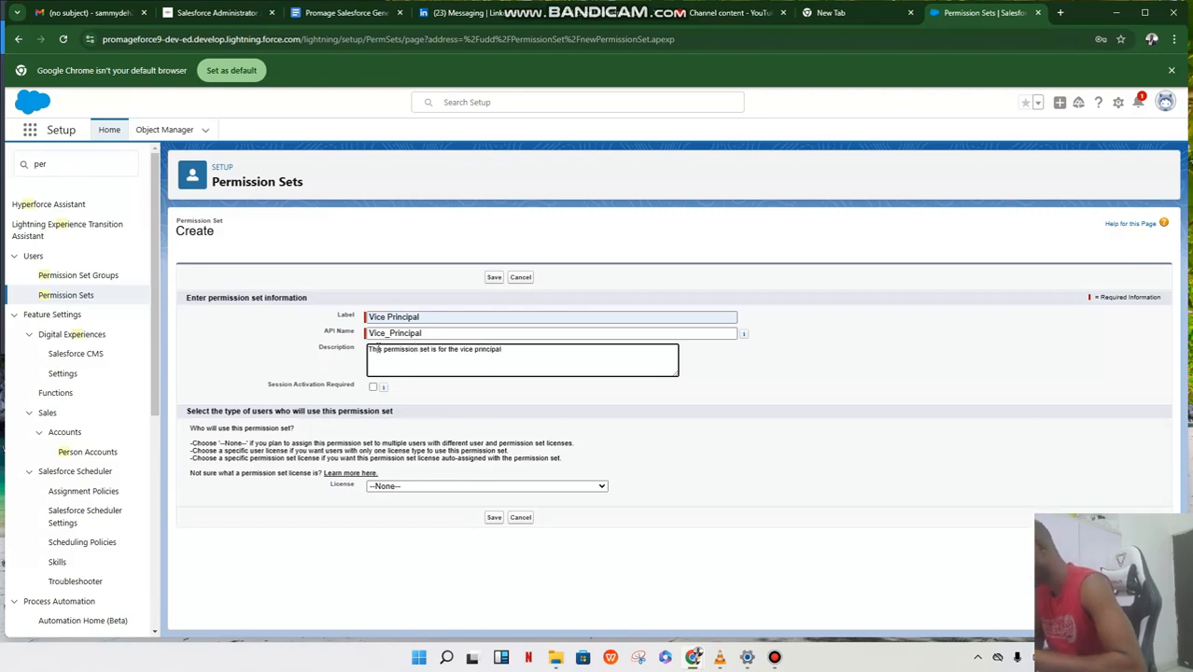
click(493, 519)
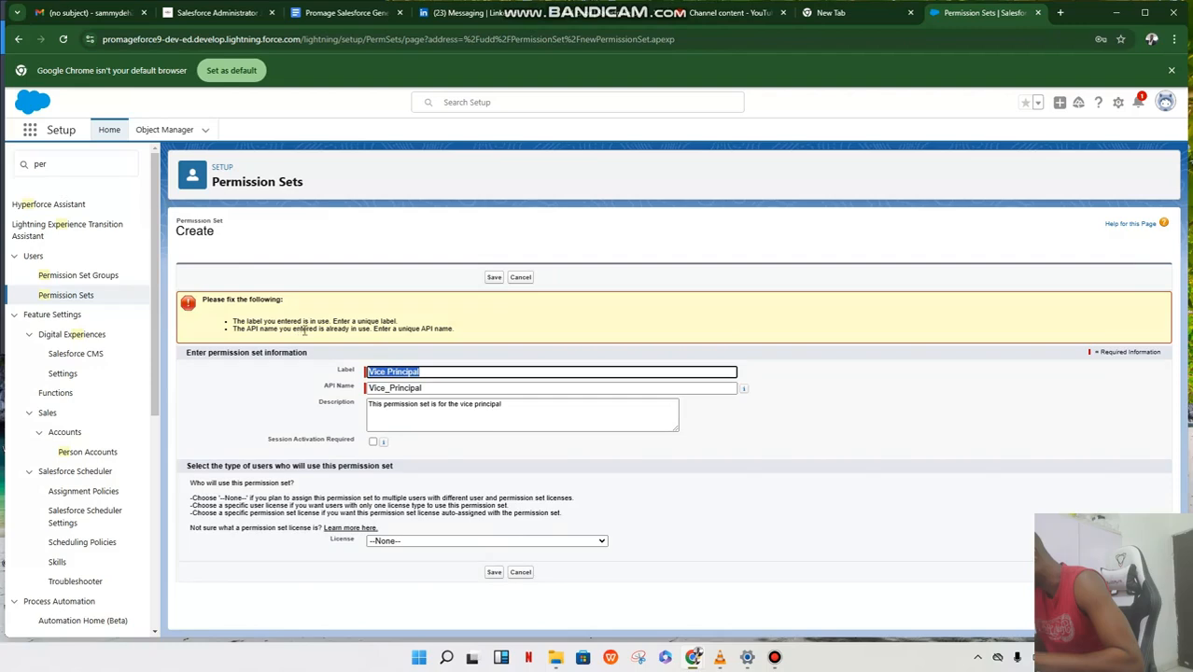
Clear the label and the API name of the new permission set.
click(428, 371)
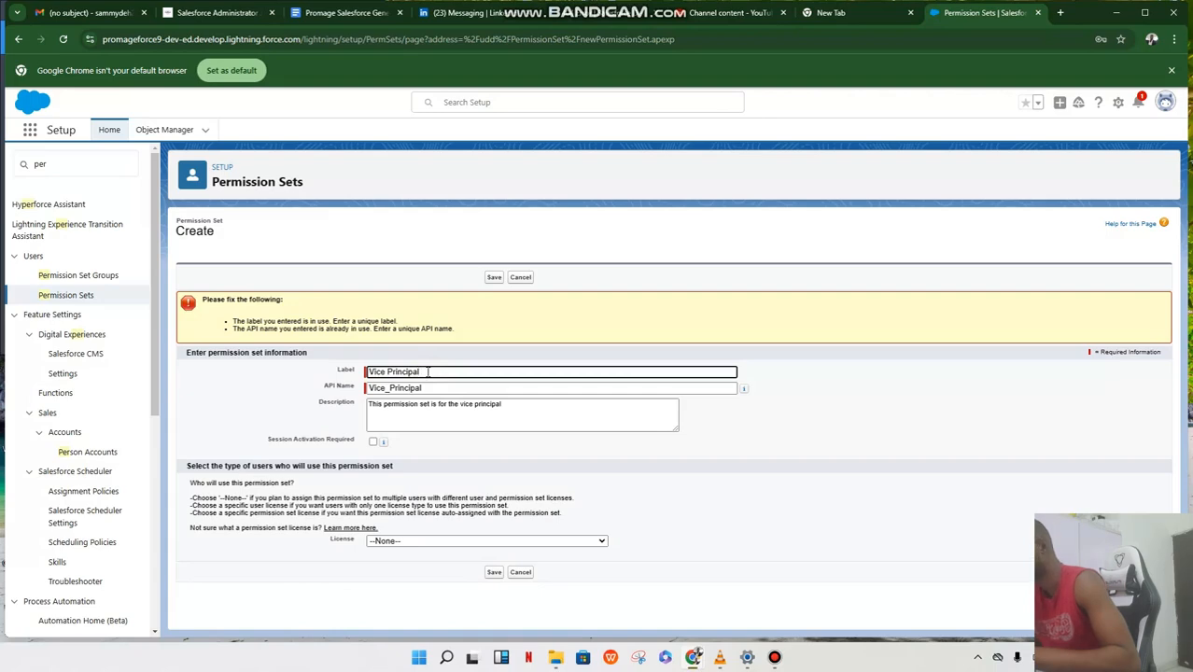
key(BackSpace)
key(BackSpace)
key(BackSpace)
key(BackSpace)
key(BackSpace)
key(BackSpace)
key(BackSpace)
key(BackSpace)
key(BackSpace)
key(BackSpace)
key(BackSpace)
key(BackSpace)
key(BackSpace)
key(BackSpace)
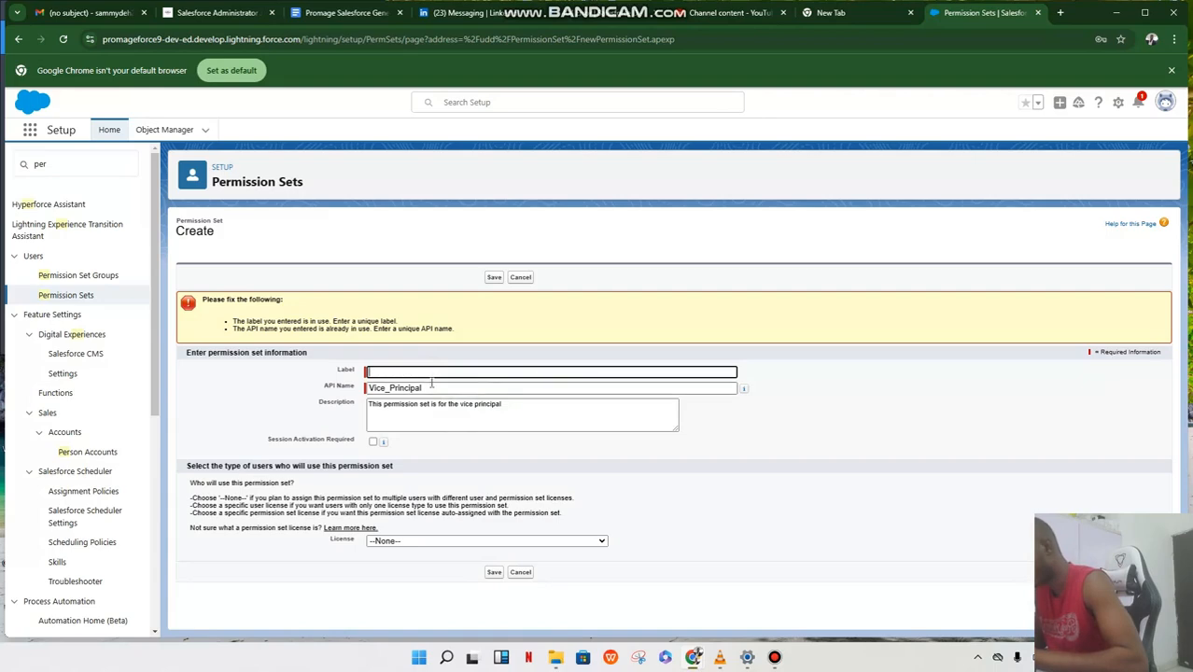
click(432, 386)
key(BackSpace)
key(BackSpace)
key(BackSpace)
key(BackSpace)
key(BackSpace)
key(BackSpace)
key(BackSpace)
key(BackSpace)
key(BackSpace)
key(BackSpace)
key(BackSpace)
key(BackSpace)
key(BackSpace)
key(BackSpace)
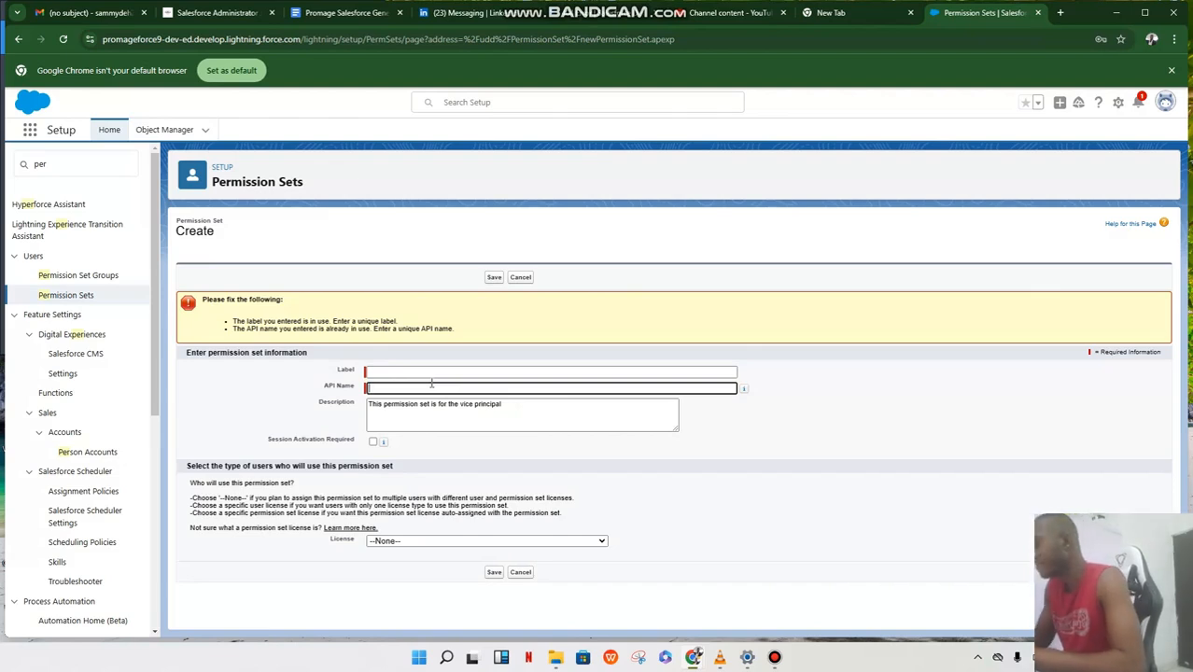
right_click(431, 385)
text(ad)
key(super+period)
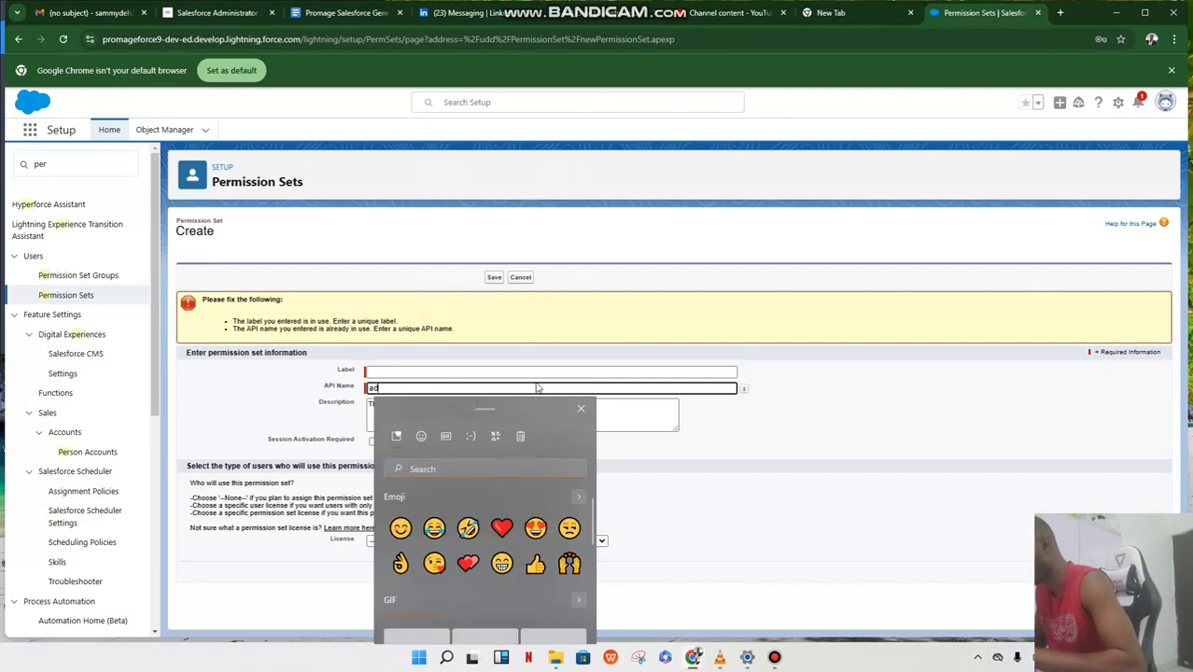
click(583, 405)
key(BackSpace)
key(BackSpace)
Label the permission set "Head teacher" and let the API name fill in as Head_teacher.
click(576, 372)
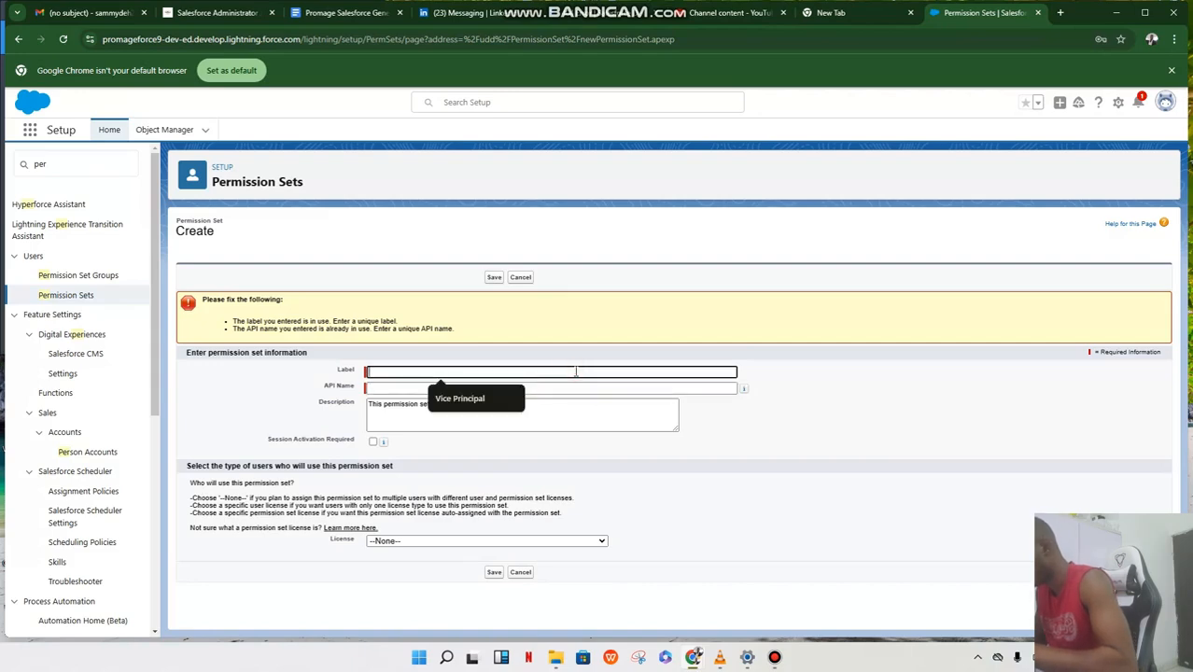
text(Head teacher)
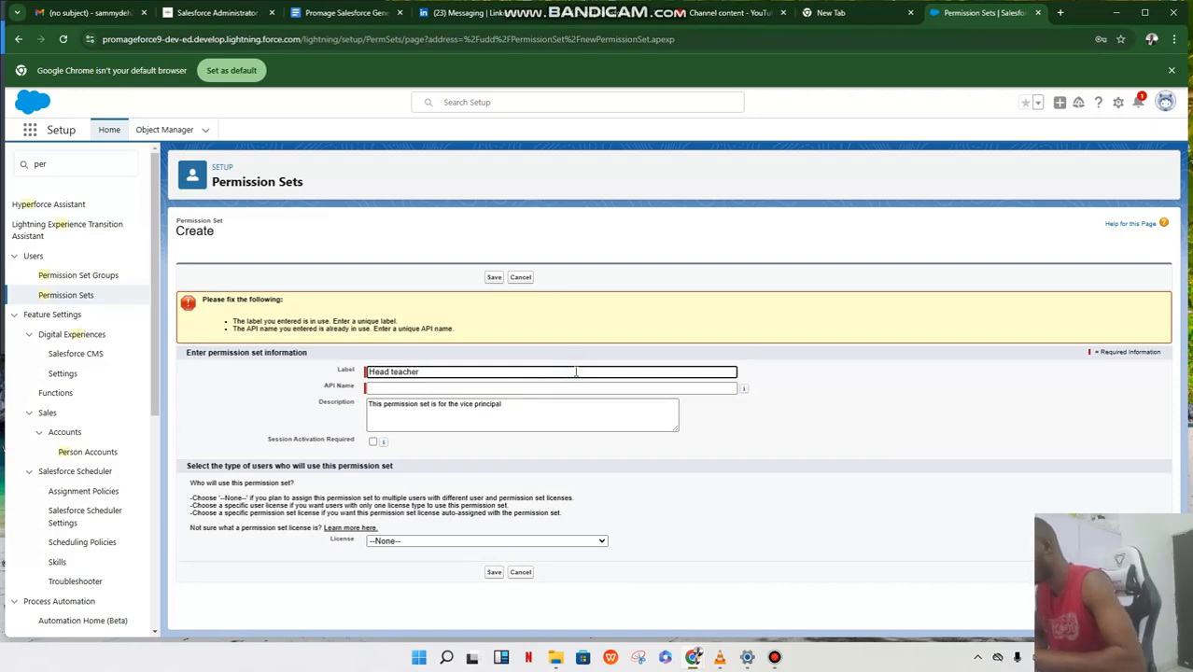
click(566, 387)
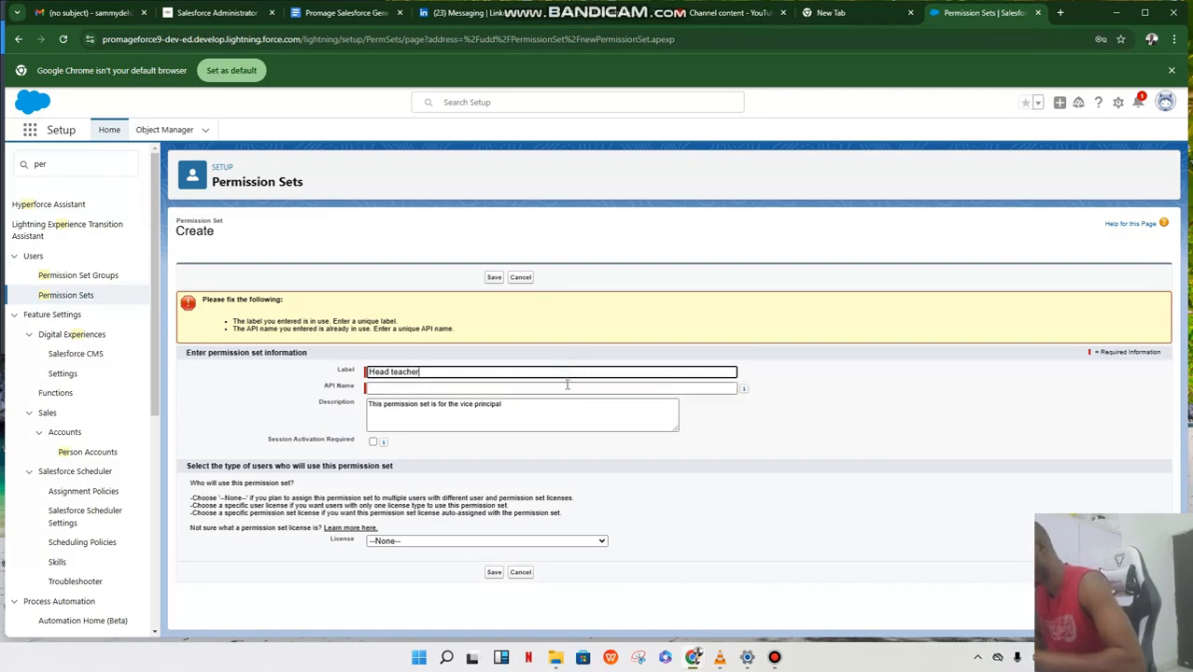
Change the description to "This permission set is for the Head teacher" and save the permission set.
click(571, 409)
key(BackSpace)
key(BackSpace)
key(BackSpace)
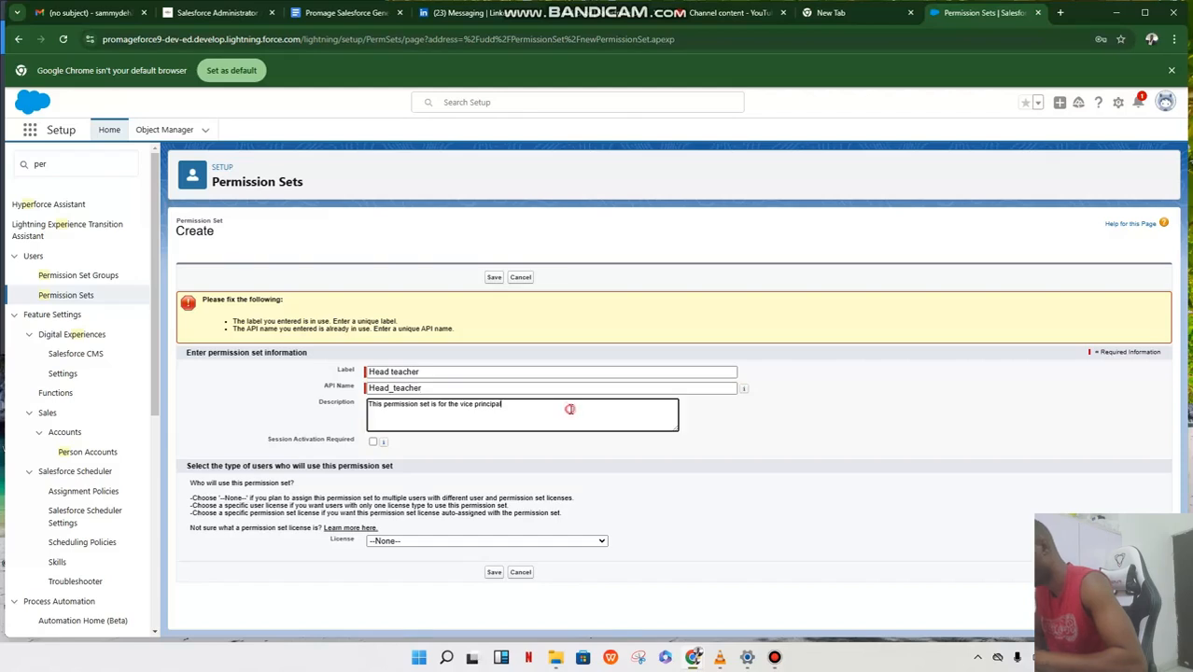
key(BackSpace)
key(BackSpace)
key(BackSpace)
key(BackSpace)
key(BackSpace)
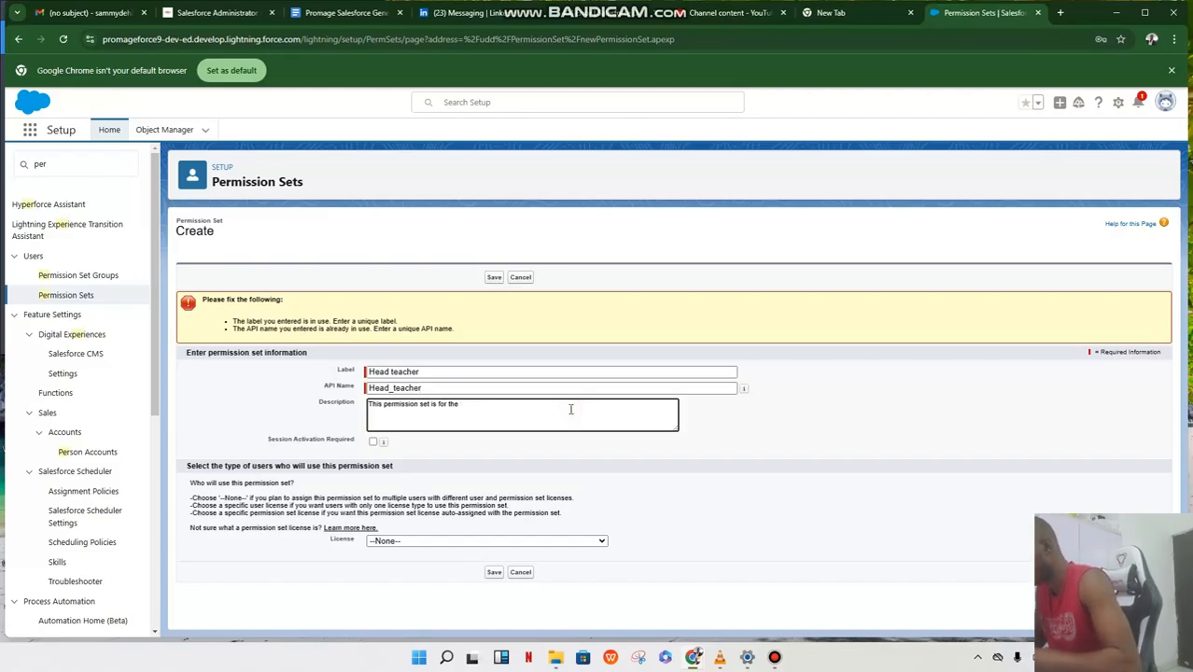
text(Head teacher)
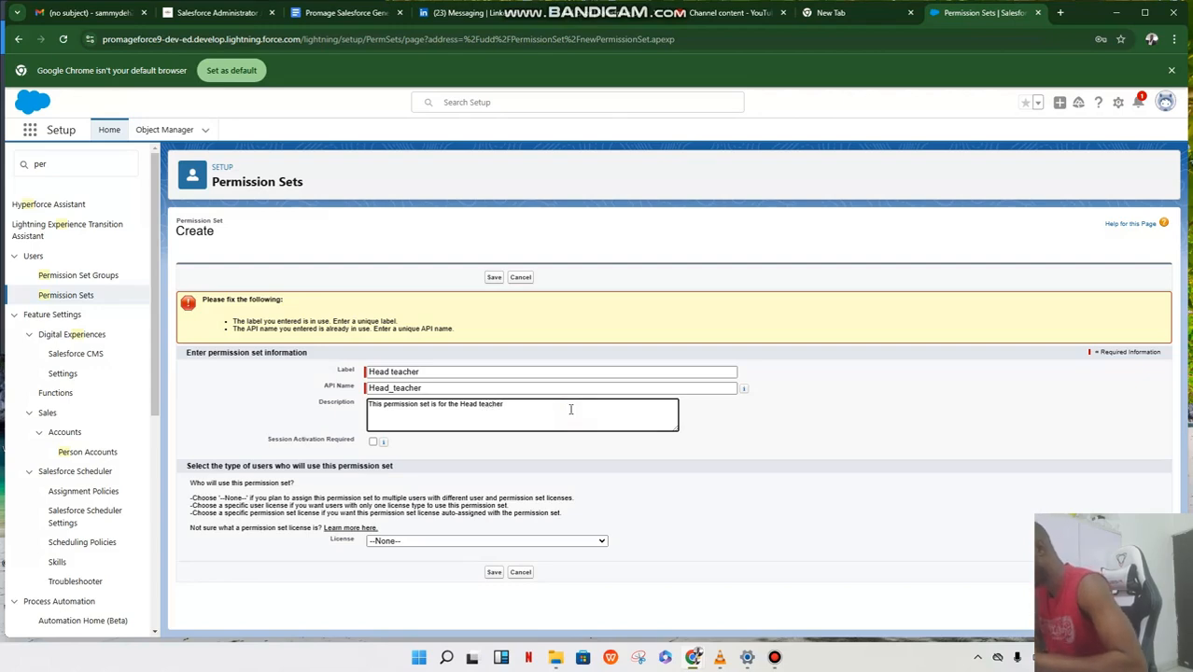
click(494, 574)
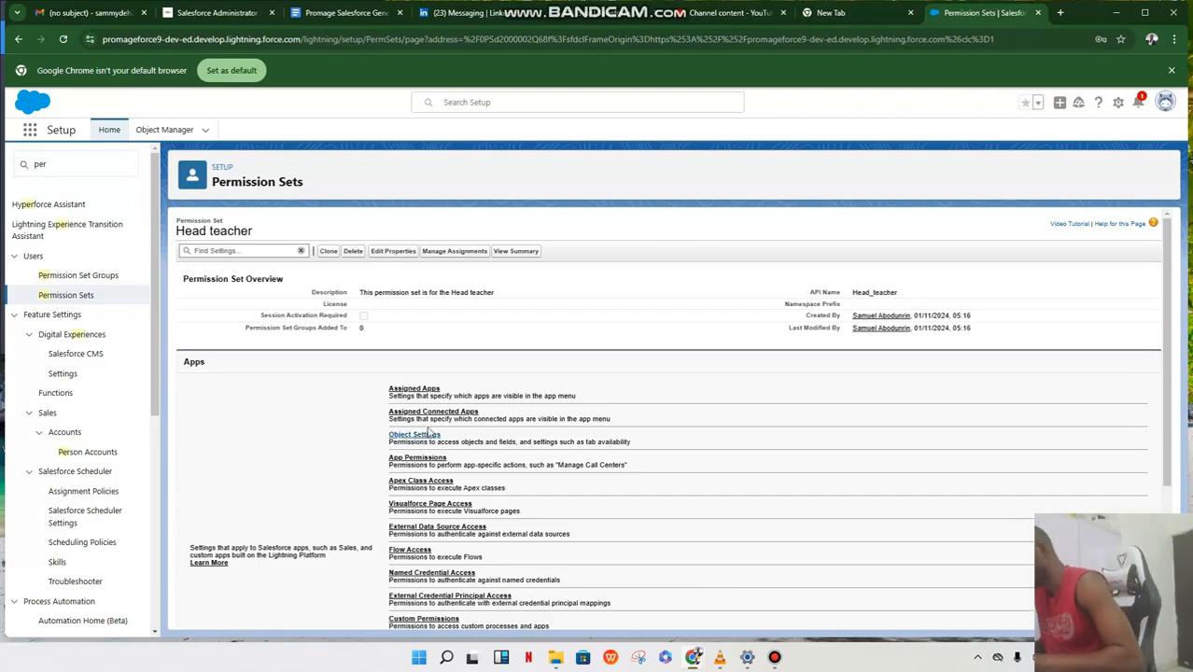
Review the available app and system settings of the Head teacher permission set and open its Object Settings.
scroll(452, 460, down, 2)
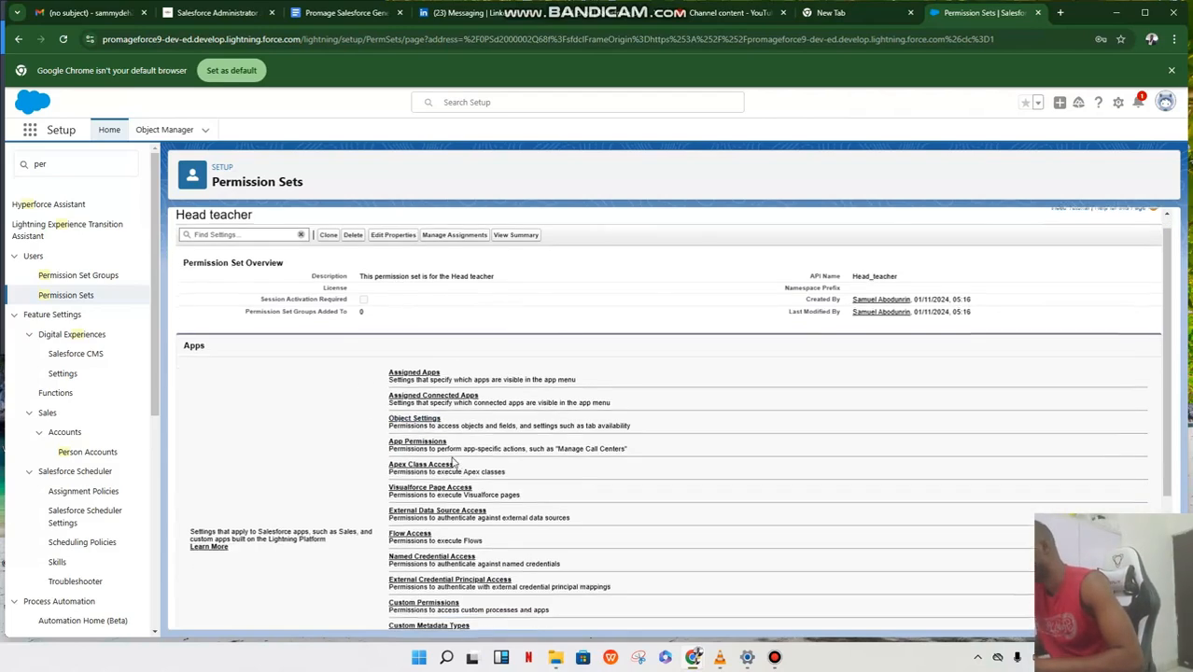
scroll(454, 461, down, 3)
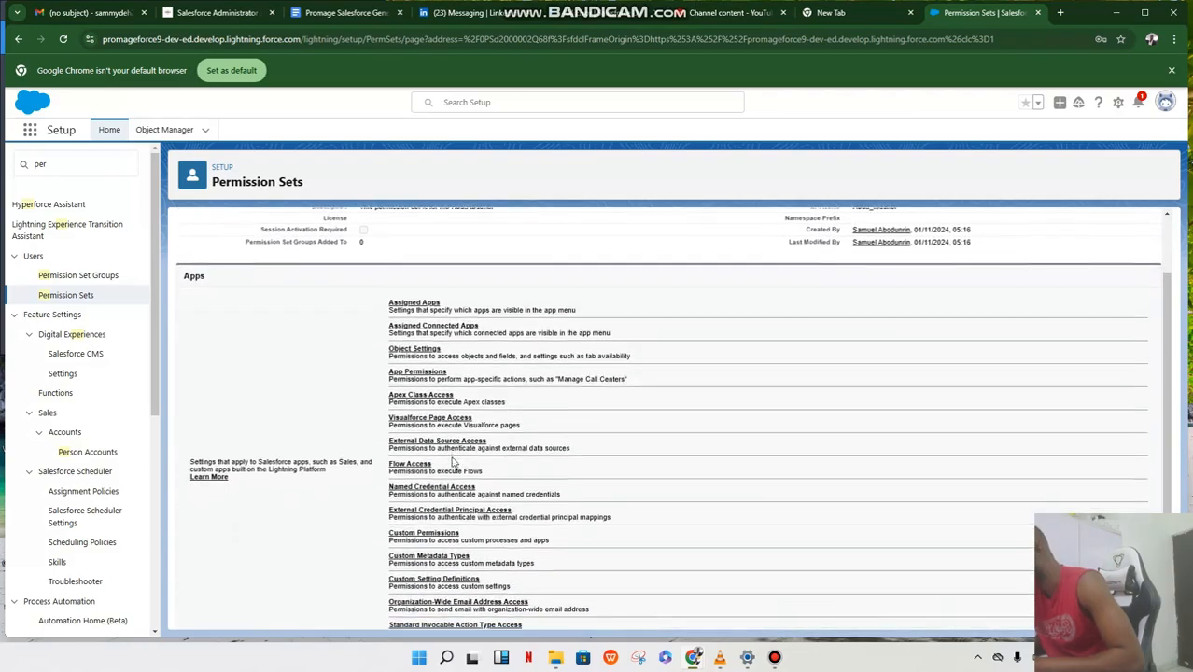
scroll(454, 460, down, 1)
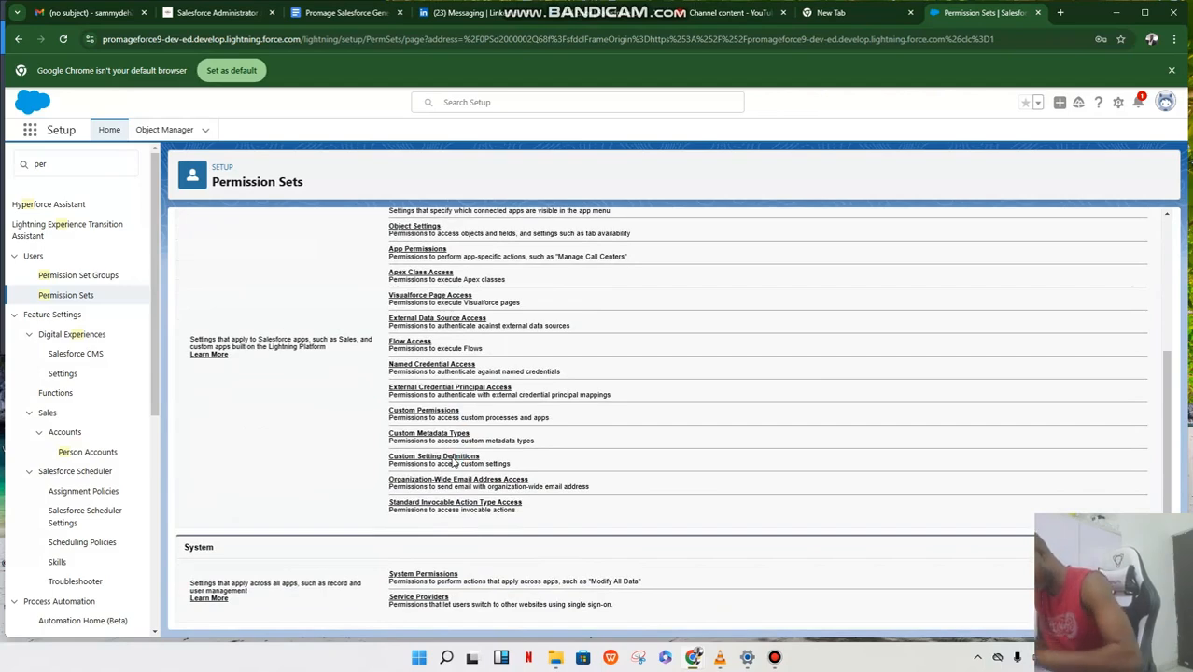
scroll(455, 461, up, 3)
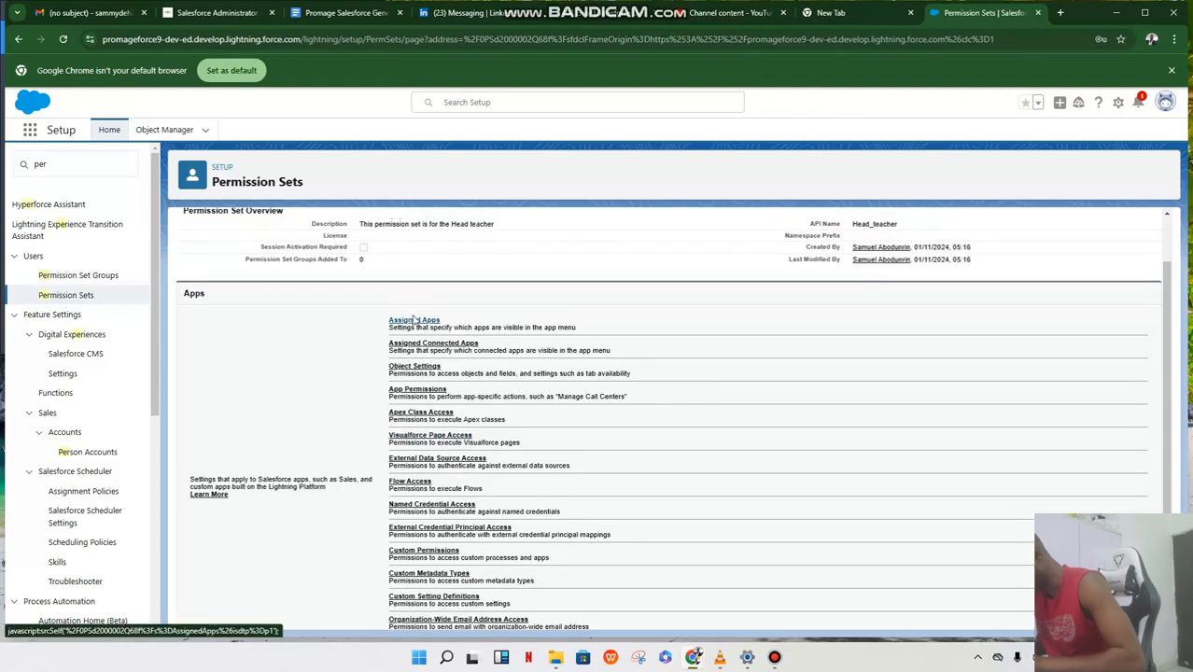
scroll(434, 477, down, 3)
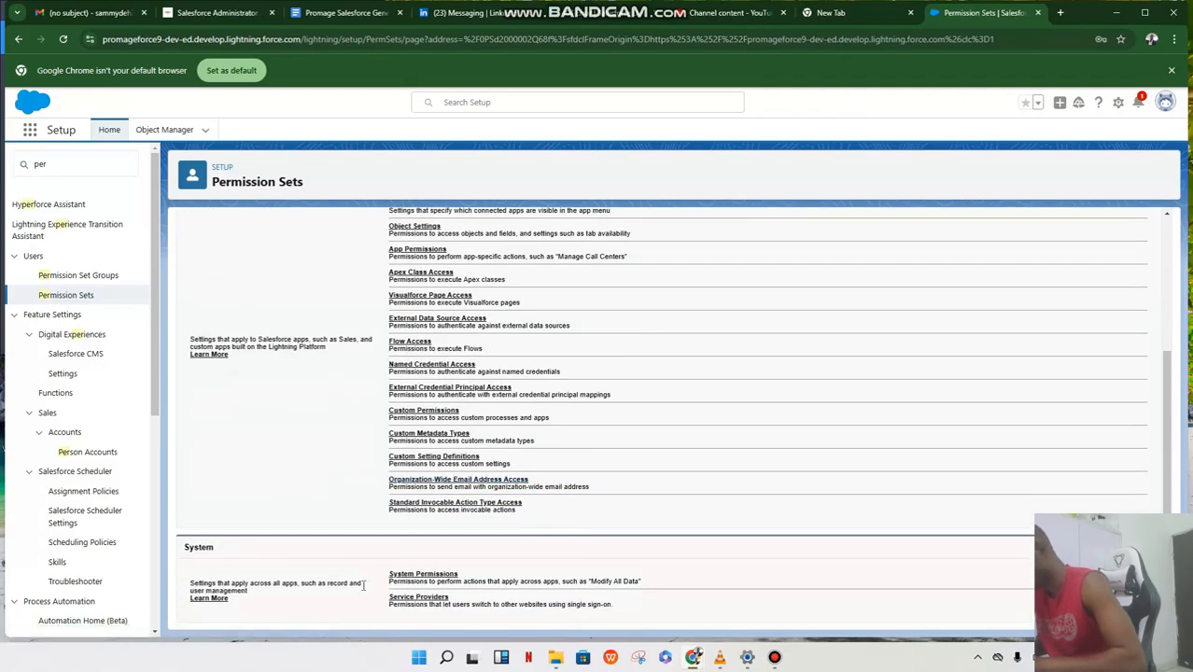
scroll(425, 320, up, 2)
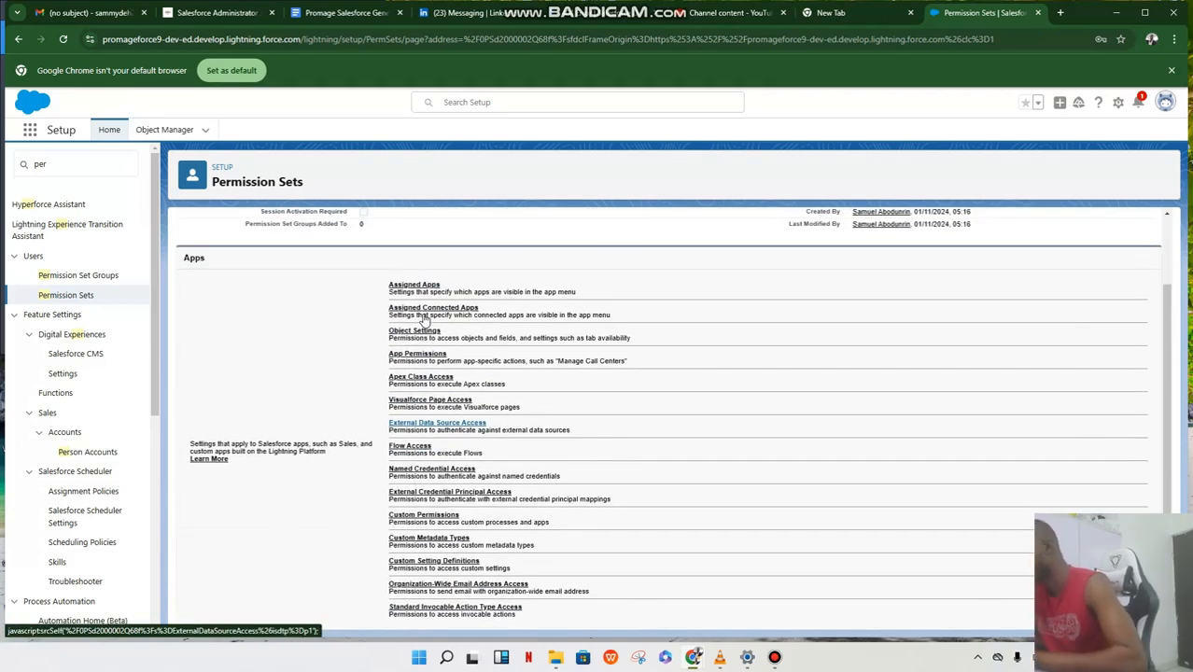
click(400, 334)
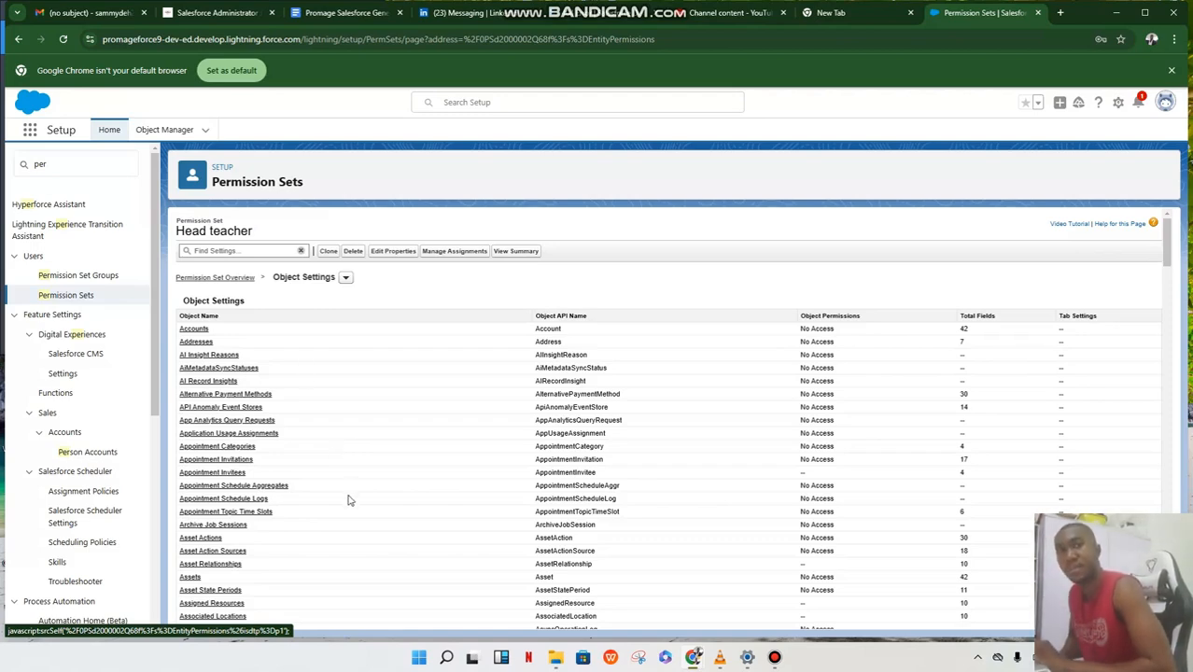
Find the Car inventories object in the Head teacher object settings and open its settings for editing.
scroll(289, 489, down, 1)
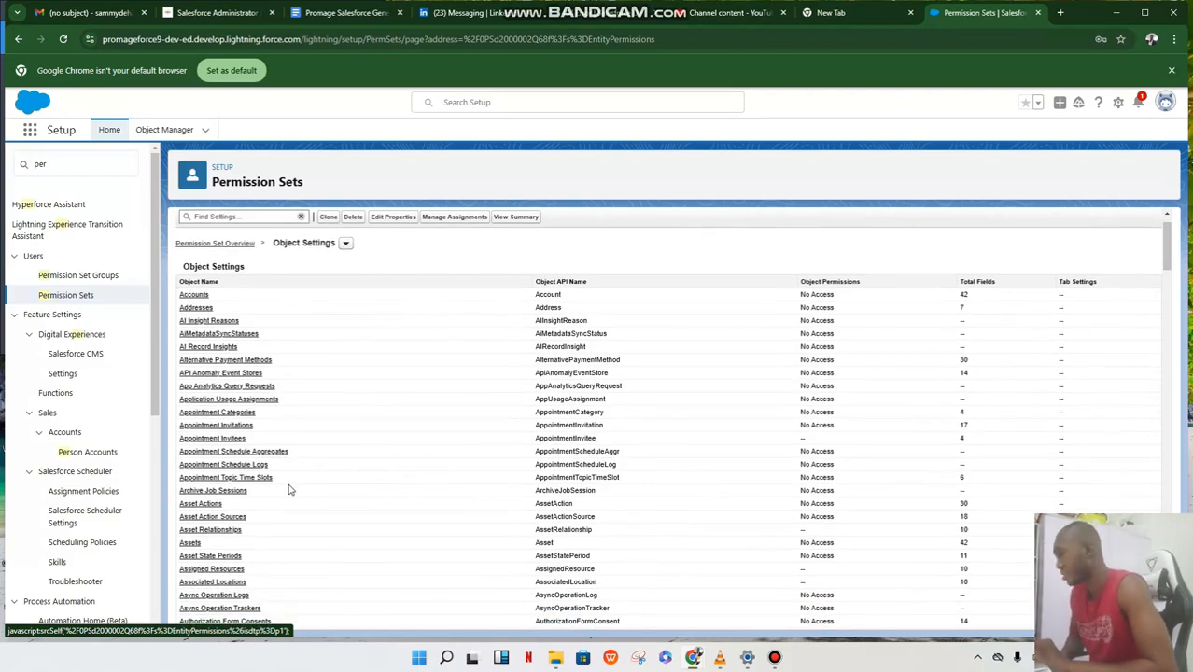
scroll(288, 489, down, 3)
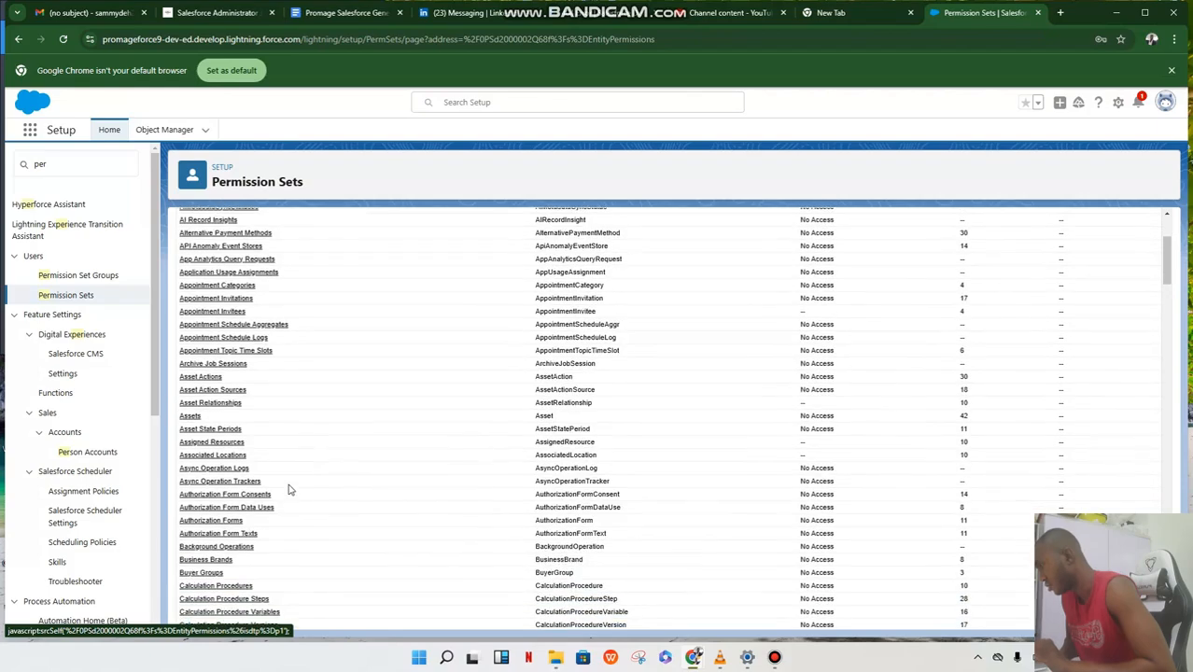
scroll(289, 490, down, 3)
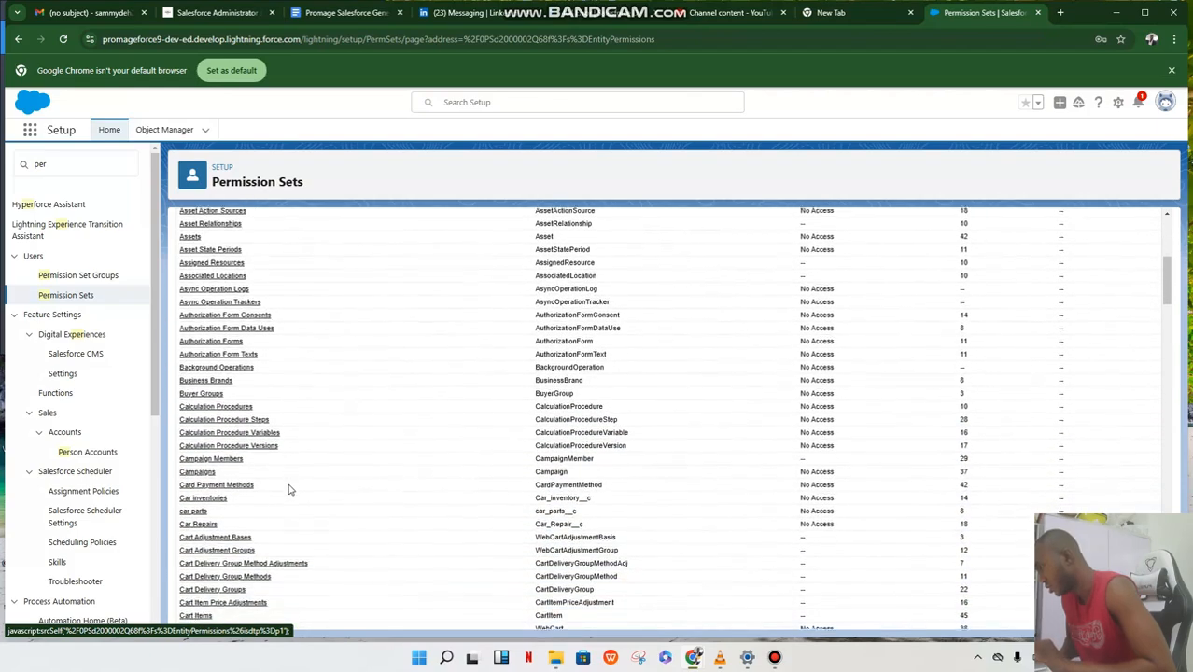
scroll(289, 490, down, 3)
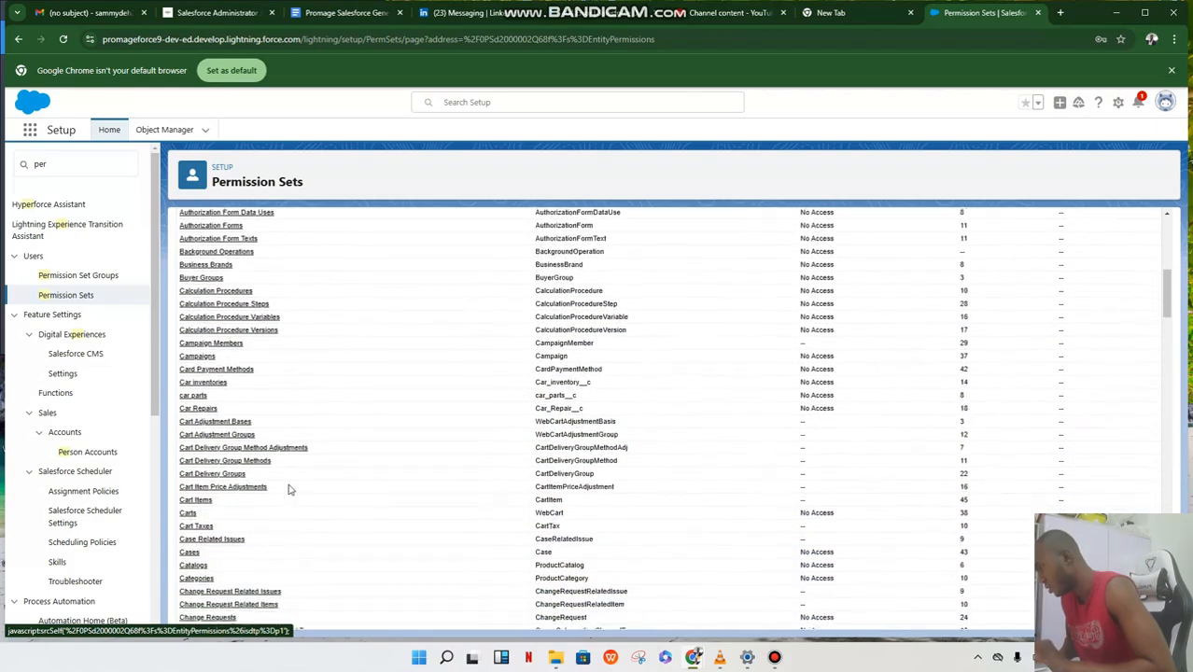
scroll(288, 489, down, 1)
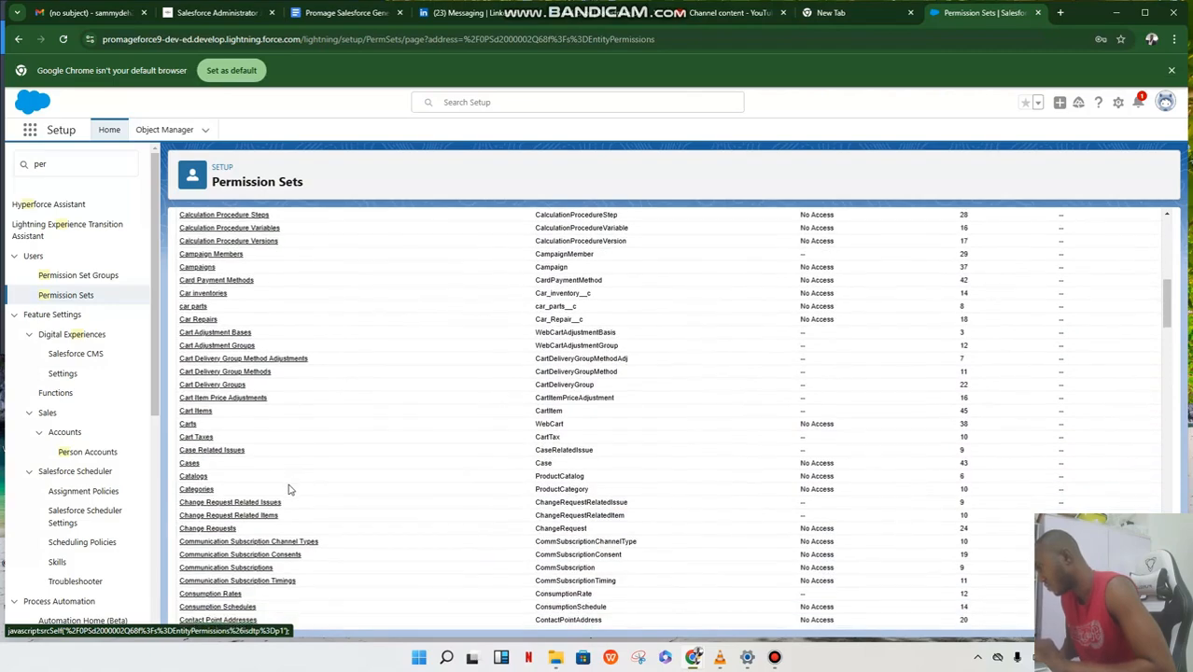
scroll(270, 395, up, 1)
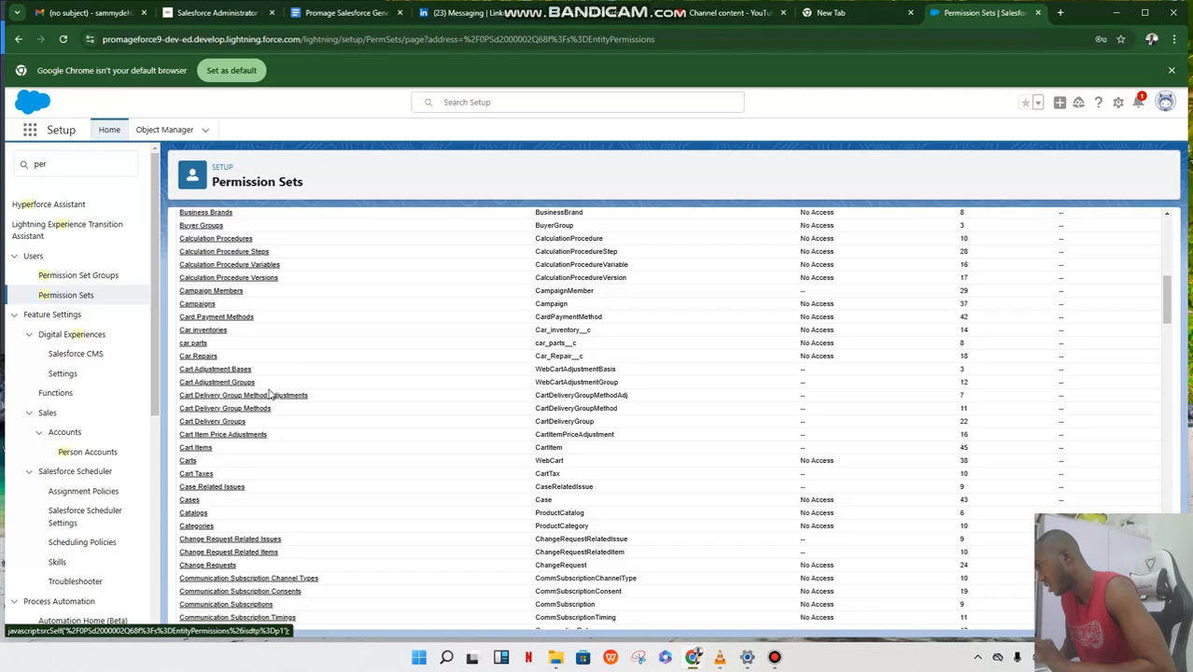
click(210, 334)
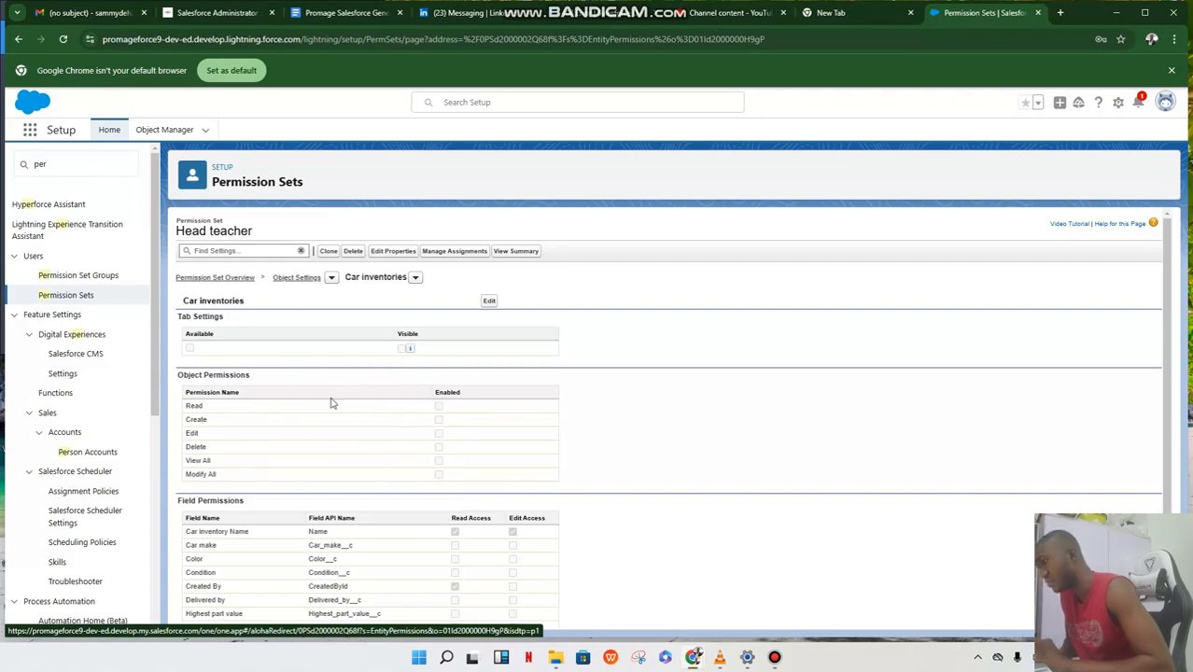
click(488, 305)
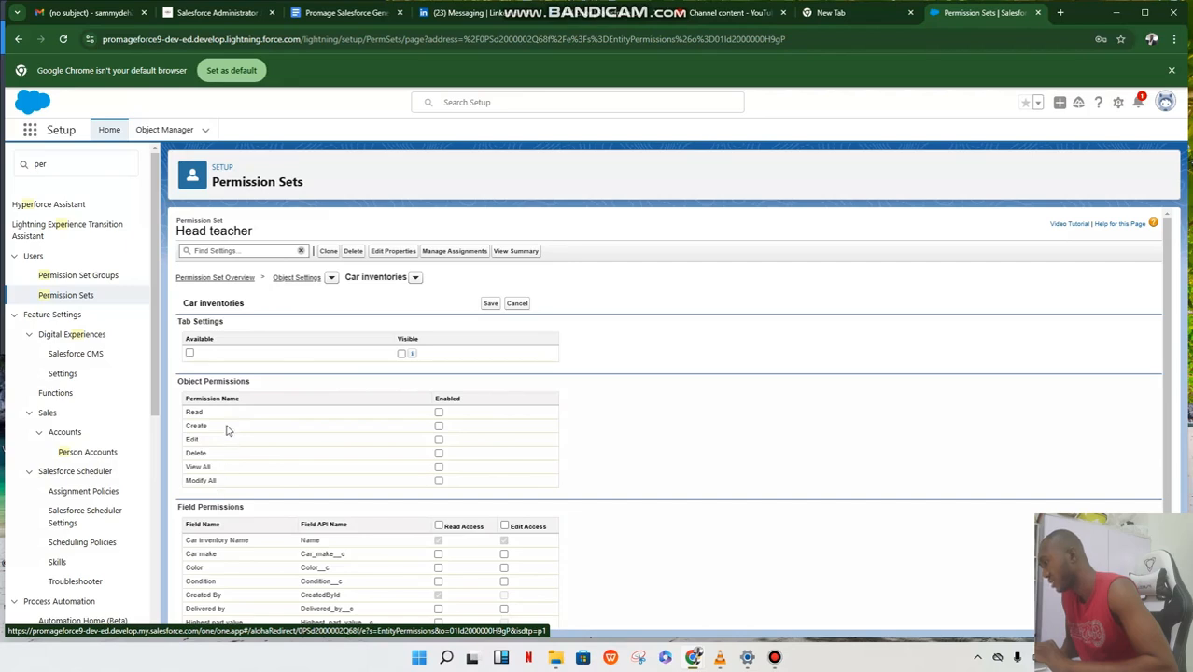
Enable the Read, Create, Edit, Delete, View All and Modify All object permissions for Car inventories.
click(439, 412)
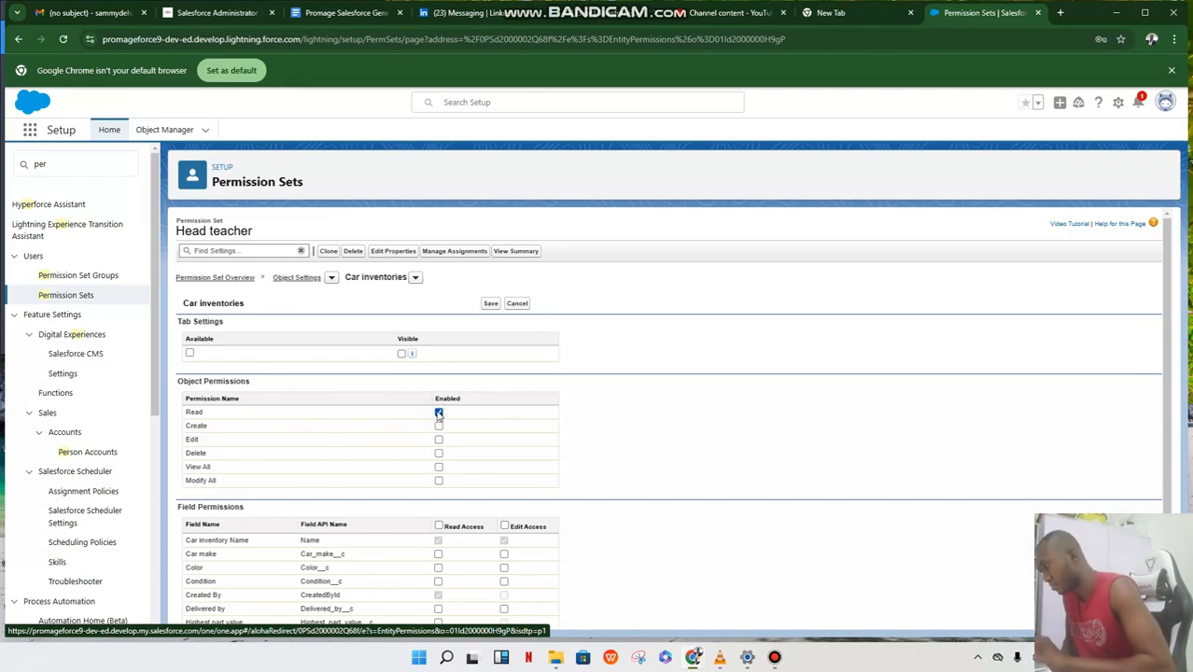
click(439, 426)
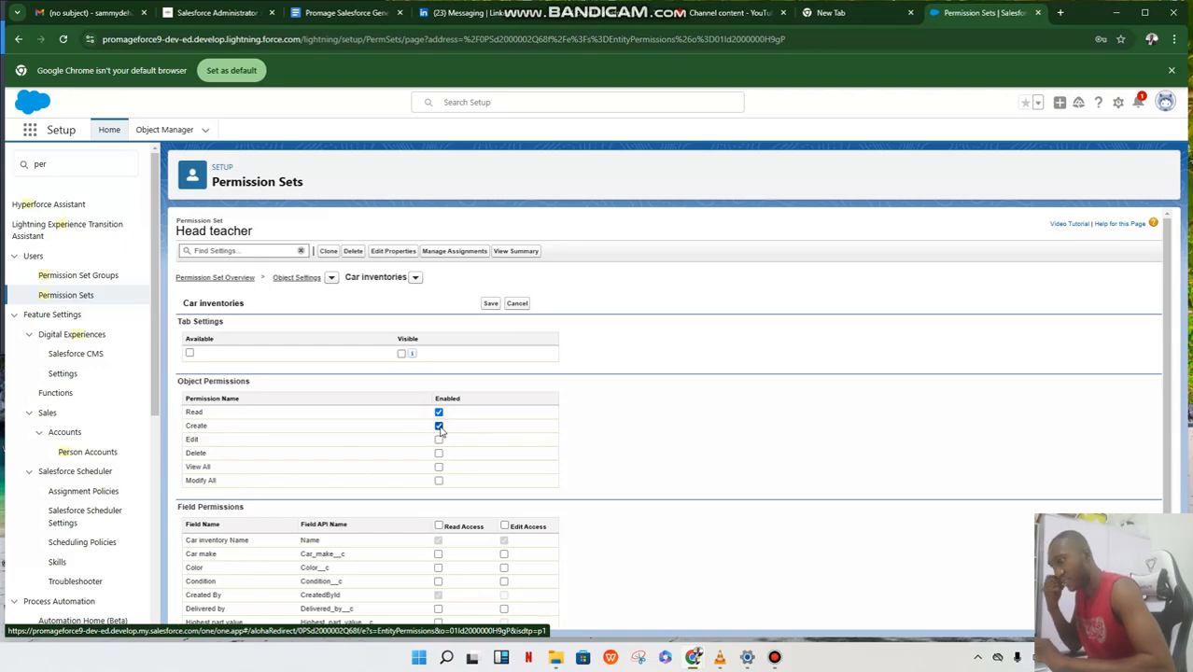
click(439, 439)
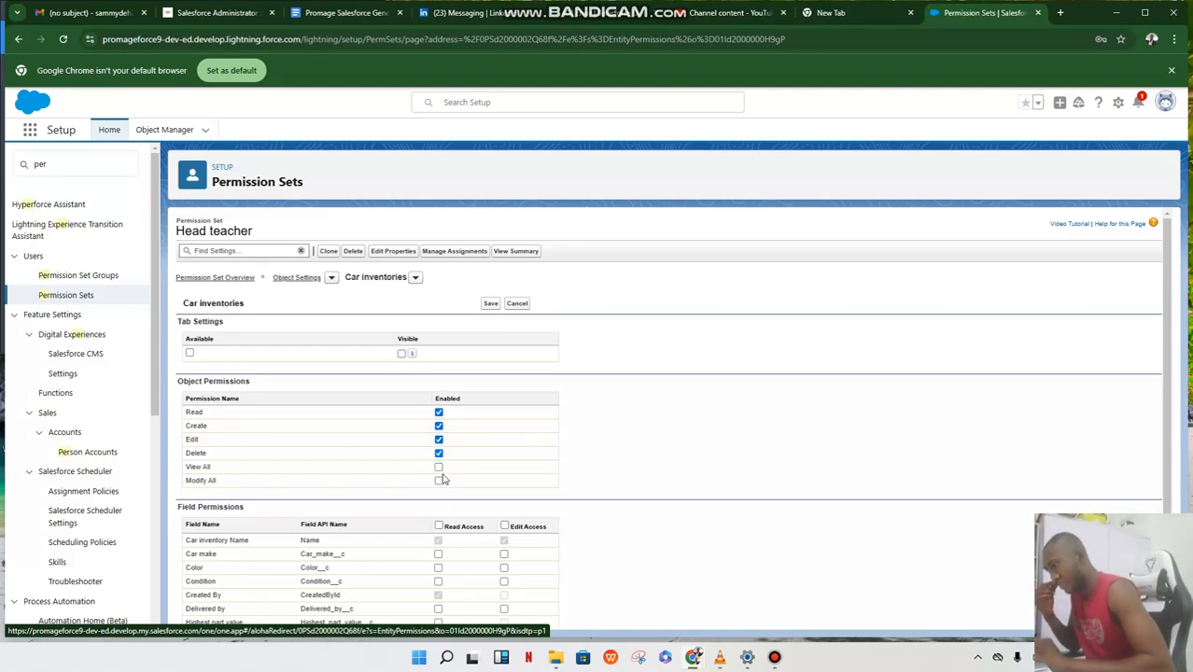
click(440, 468)
click(440, 481)
Grant read and edit access to the Car make, Condition, Delivered by and Model fields.
scroll(439, 483, down, 1)
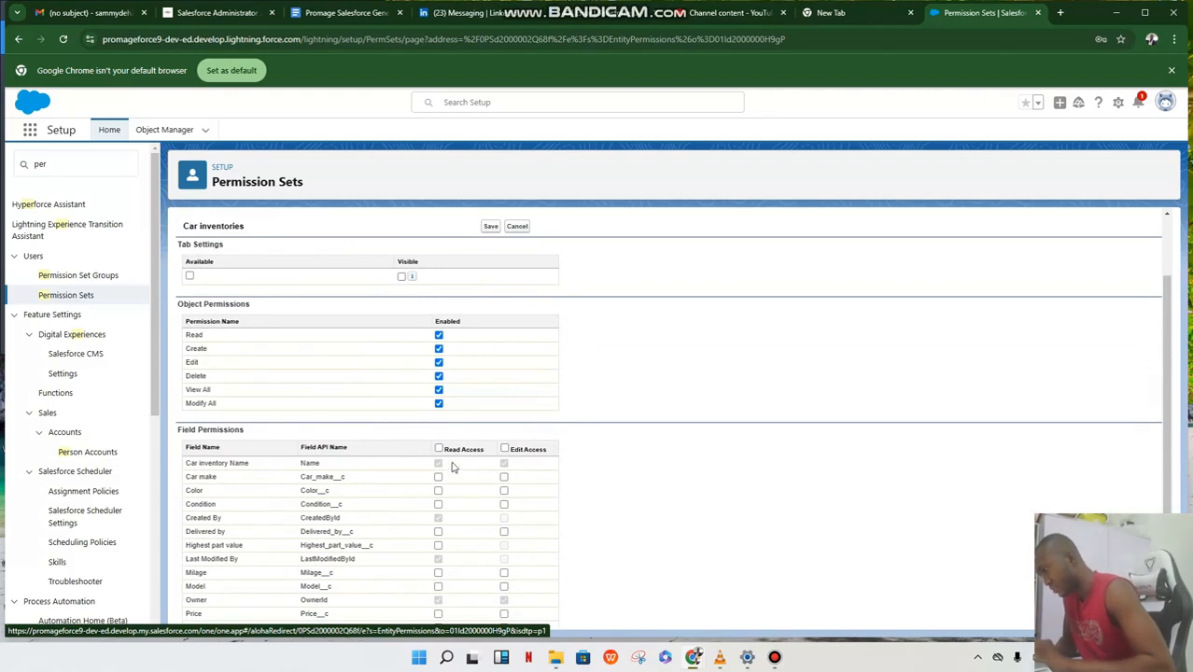
scroll(435, 499, down, 1)
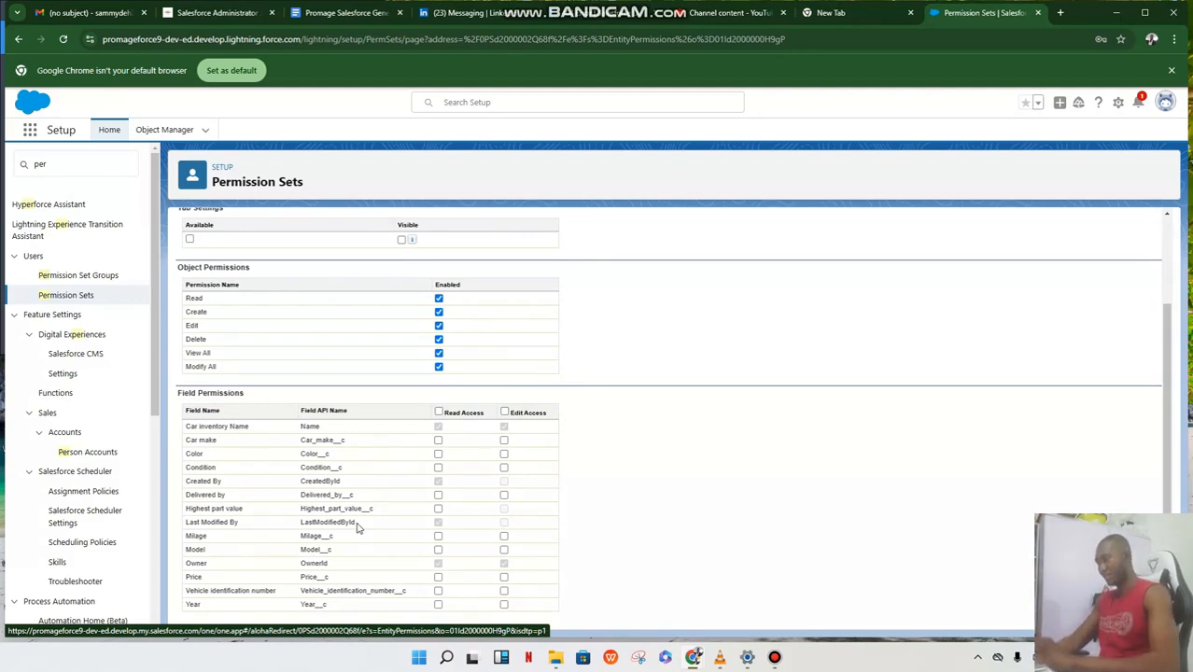
click(439, 441)
click(505, 442)
click(439, 468)
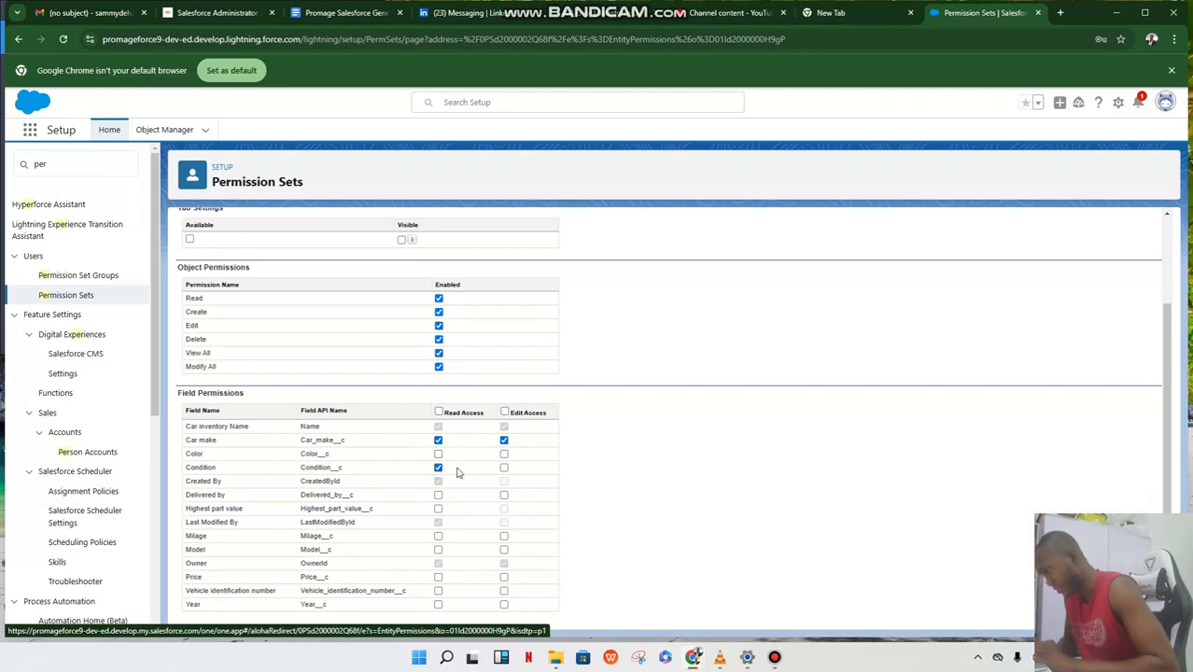
click(505, 469)
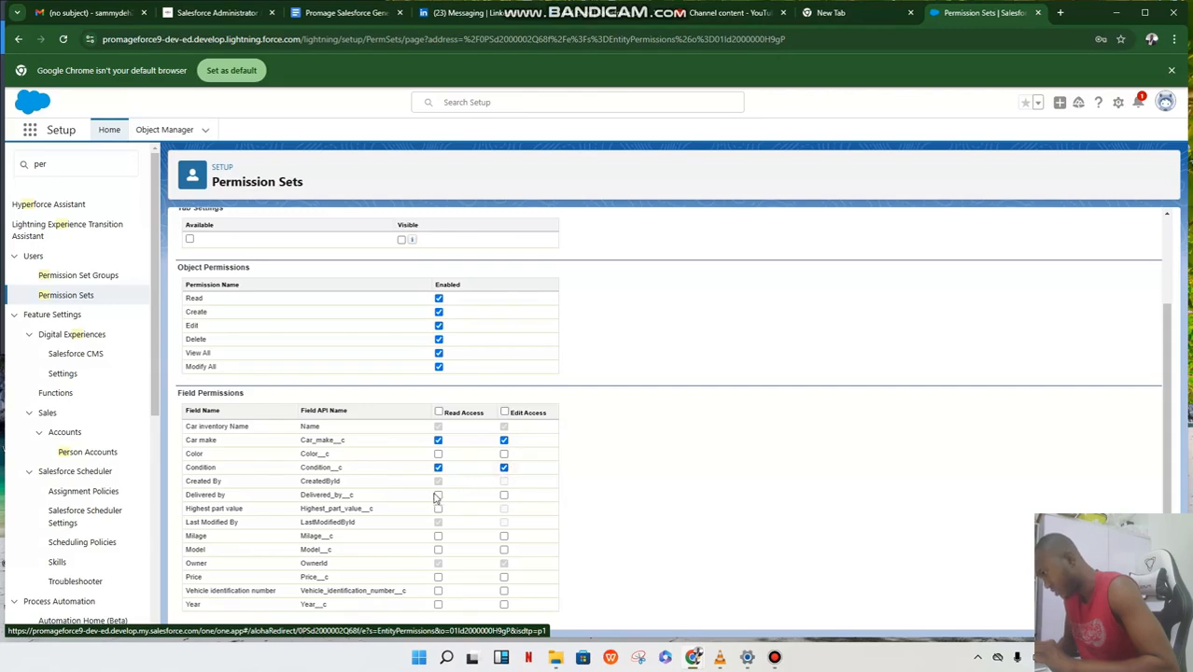
click(438, 495)
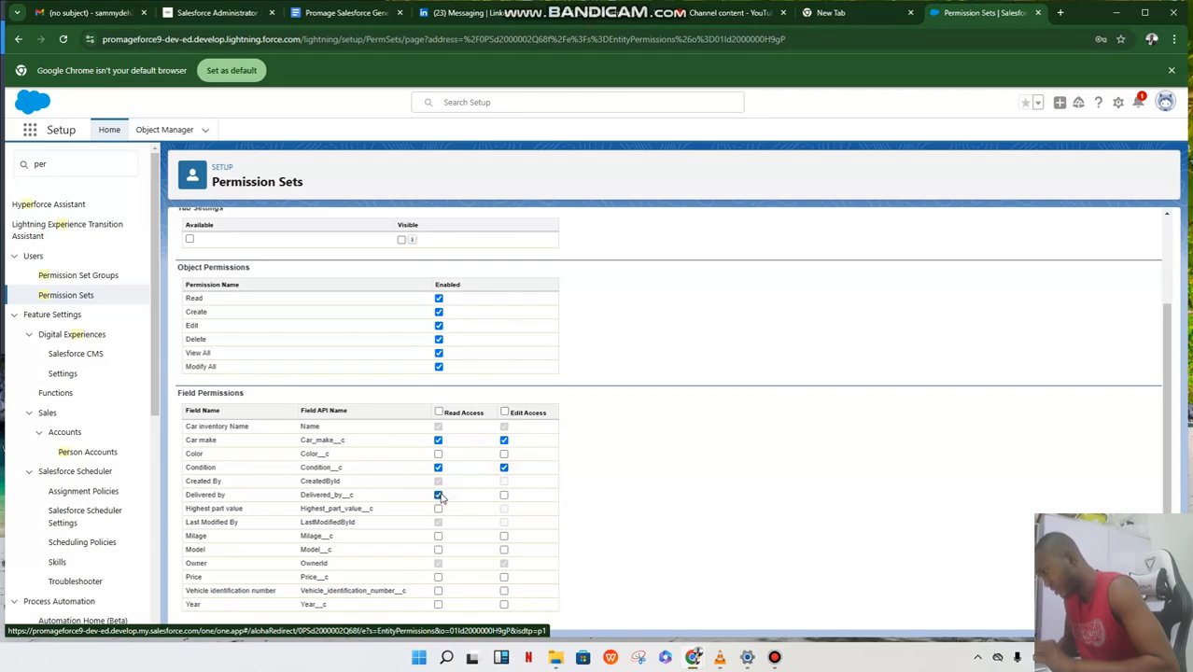
click(505, 497)
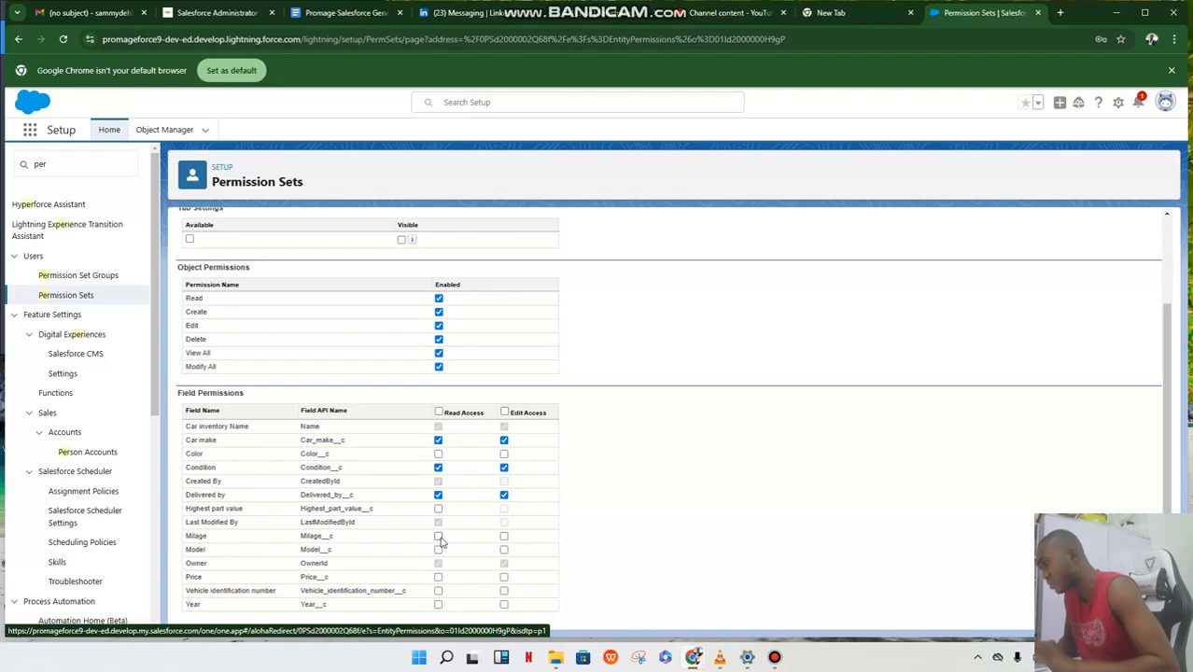
click(438, 550)
click(504, 550)
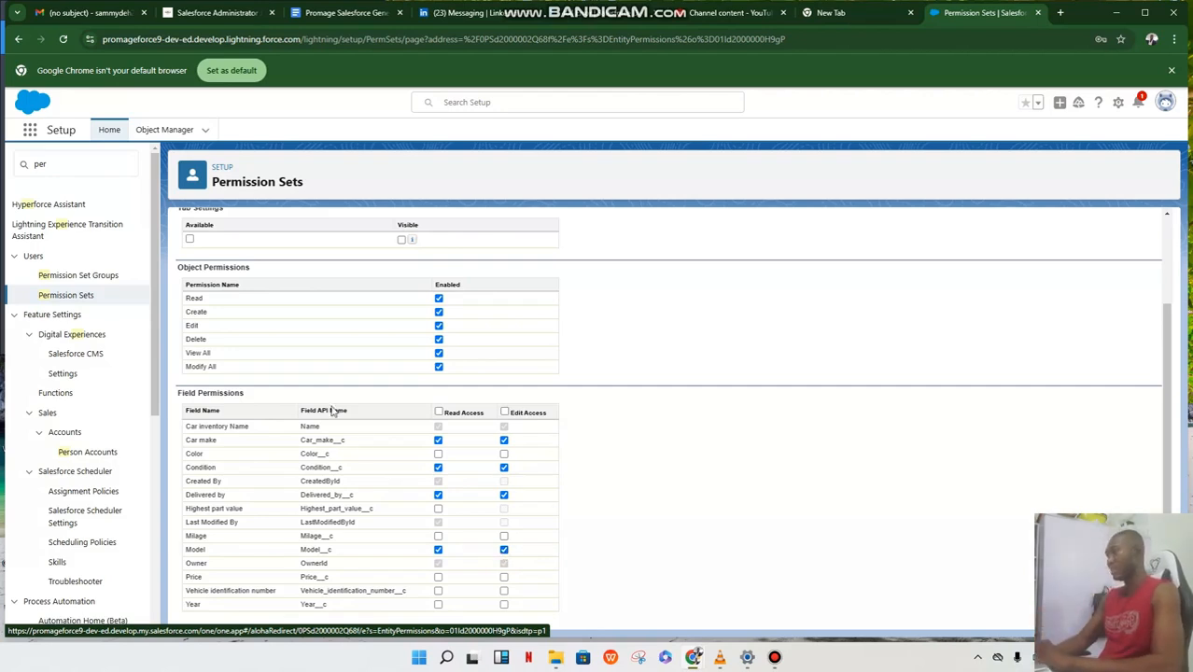
Remove the Delete, View All and Modify All permissions from Car inventories and save the object settings.
click(438, 340)
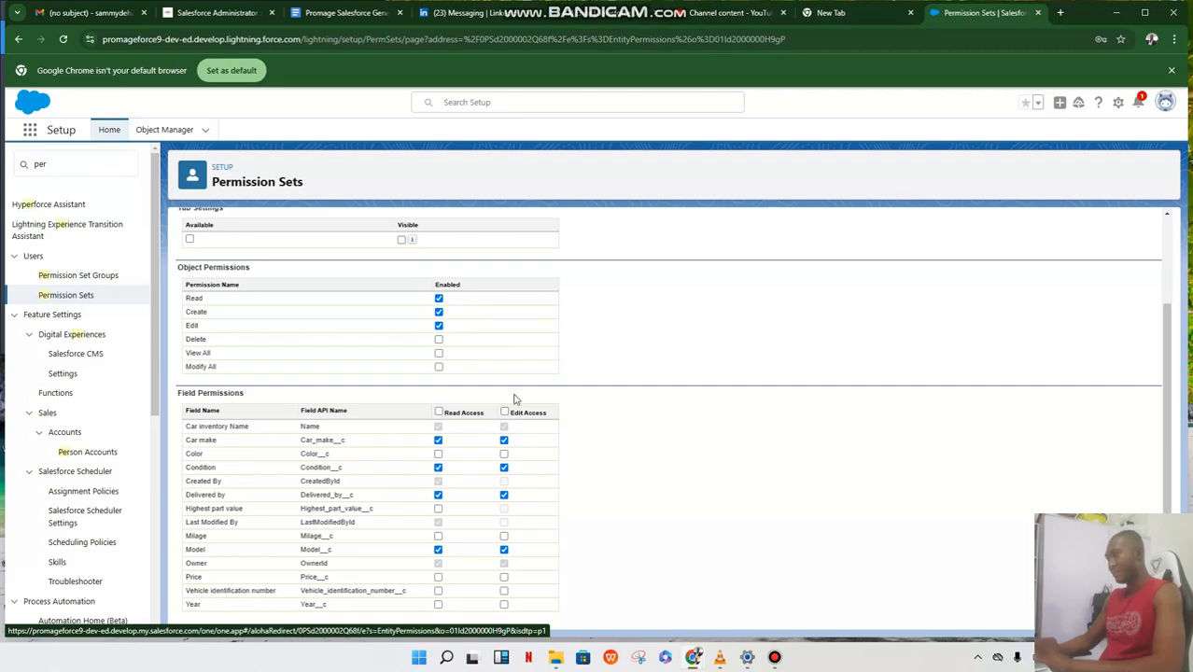
scroll(516, 394, up, 2)
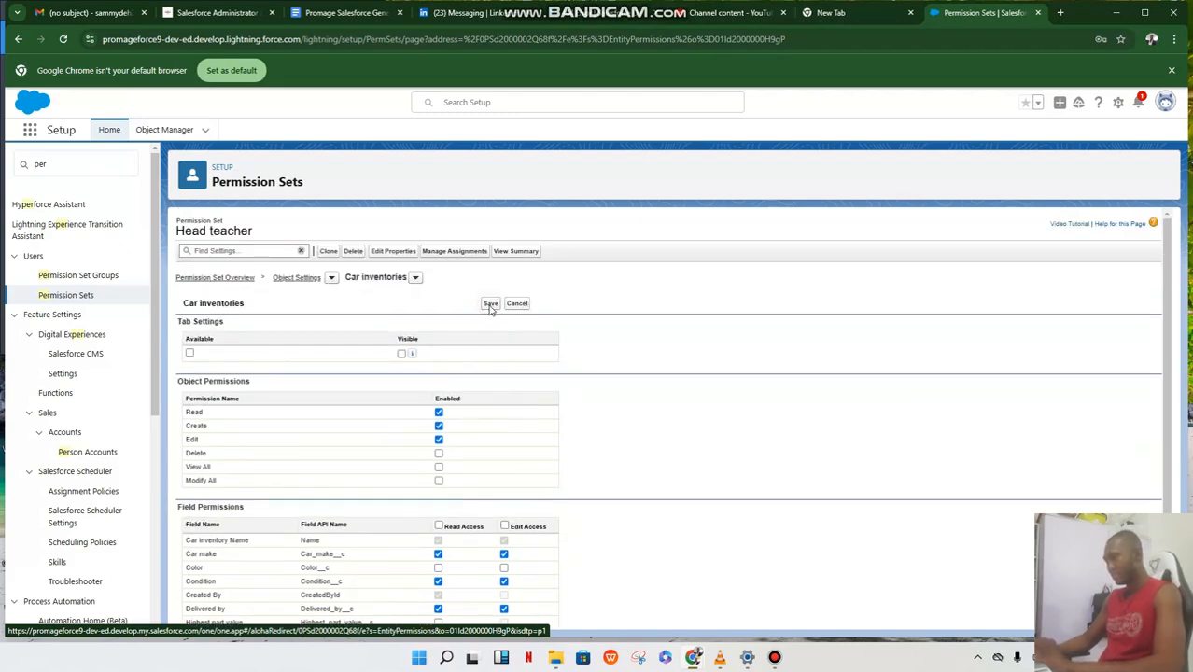
click(490, 305)
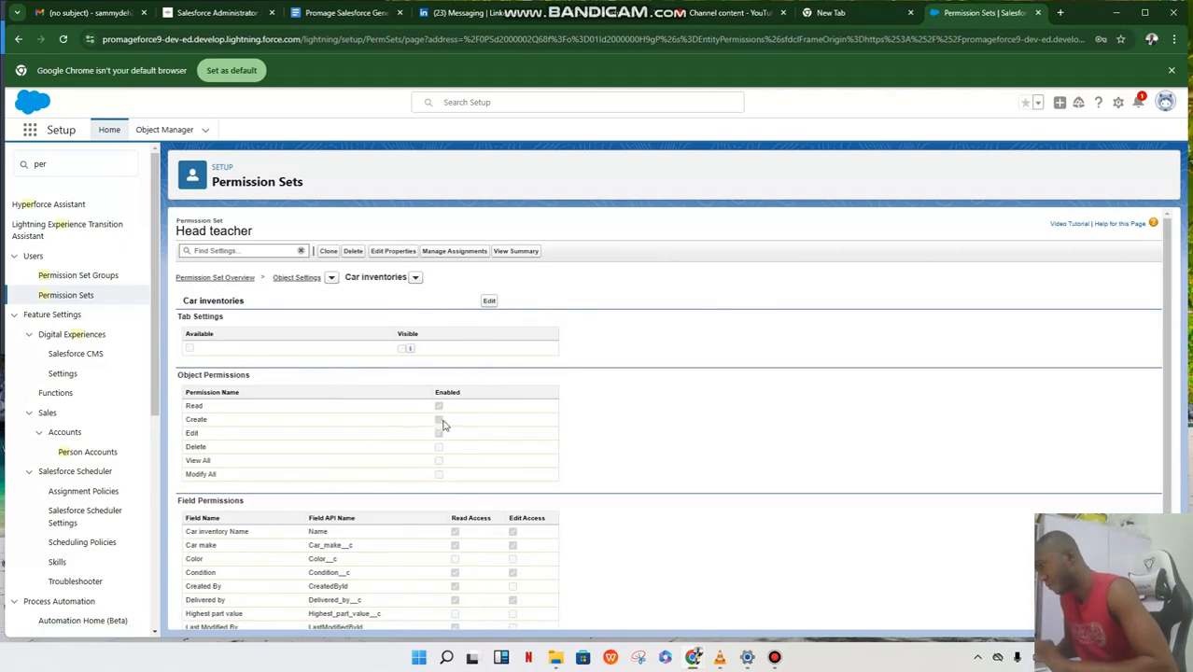
Check the saved Car inventories permissions, then start a new user assignment for the Head teacher permission set.
scroll(459, 500, down, 2)
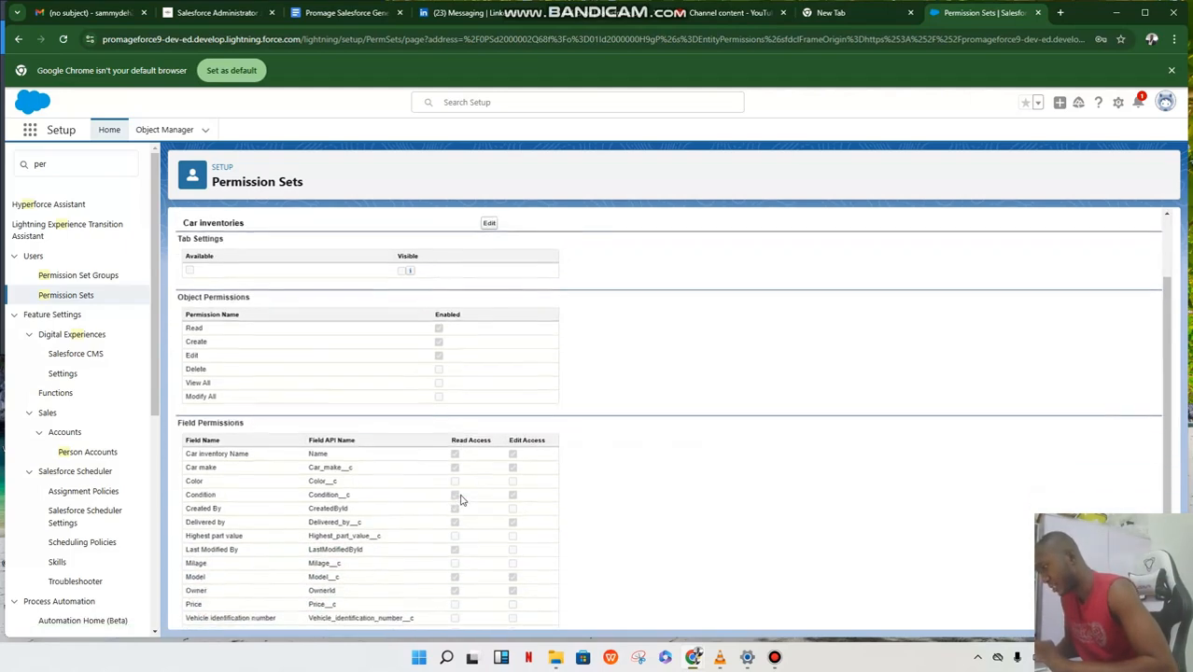
scroll(460, 499, up, 2)
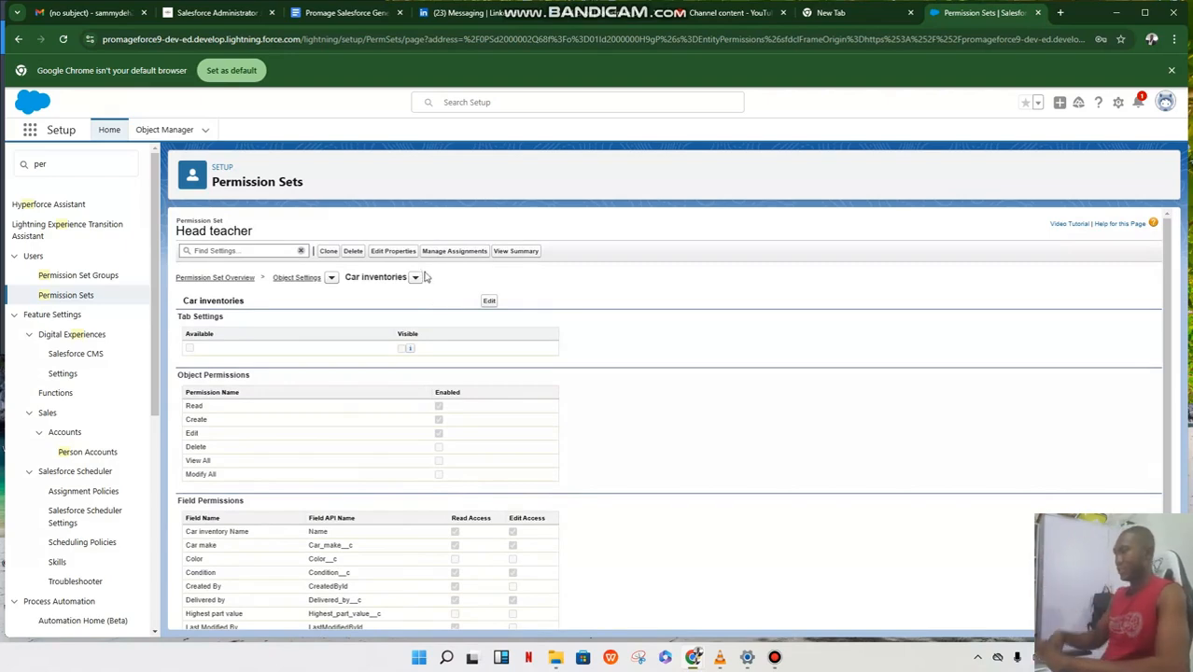
click(453, 253)
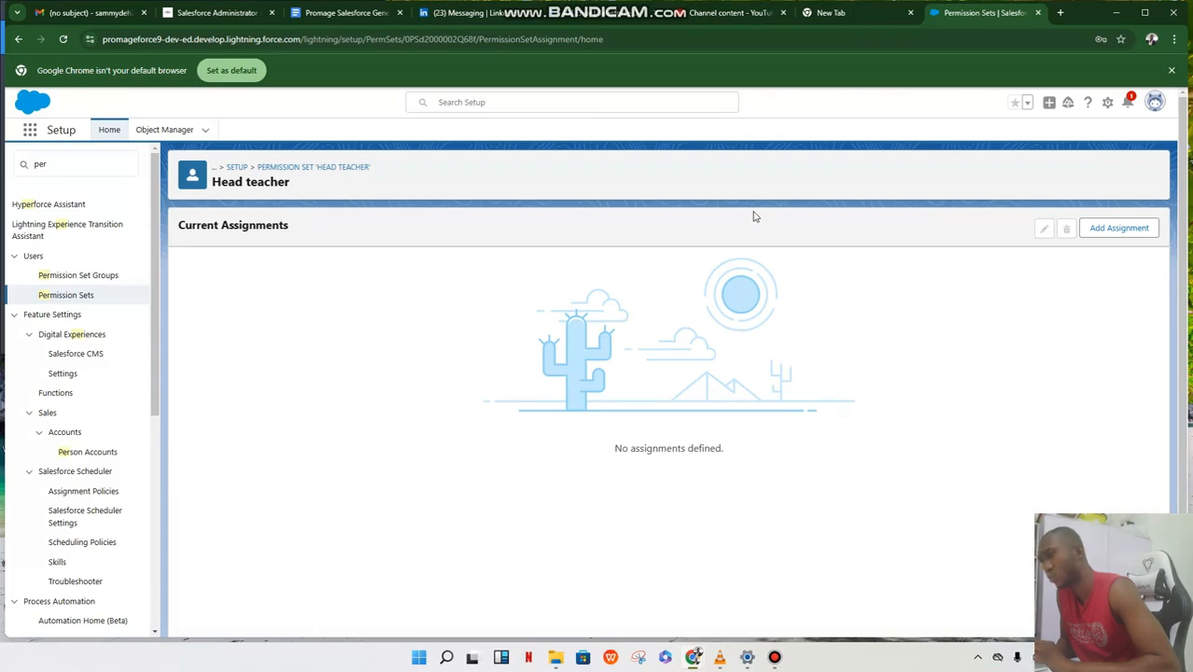
click(1125, 228)
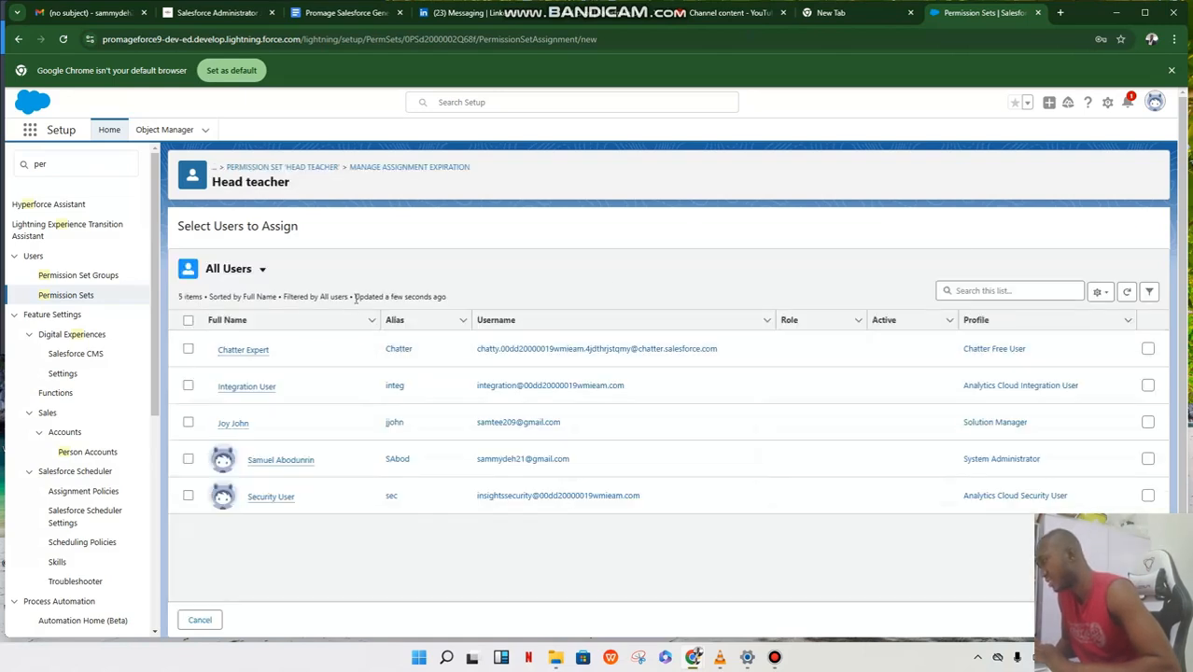
View the assignable users in the Active Users and Admin Users list views, then return to All Users.
click(262, 272)
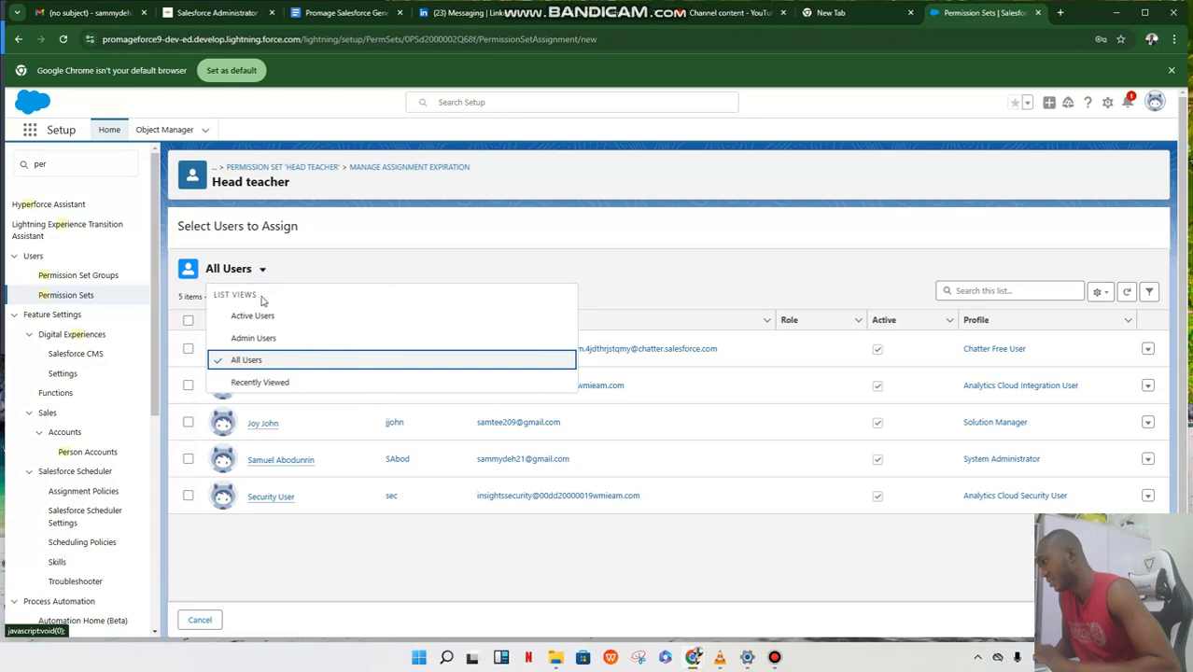
click(263, 318)
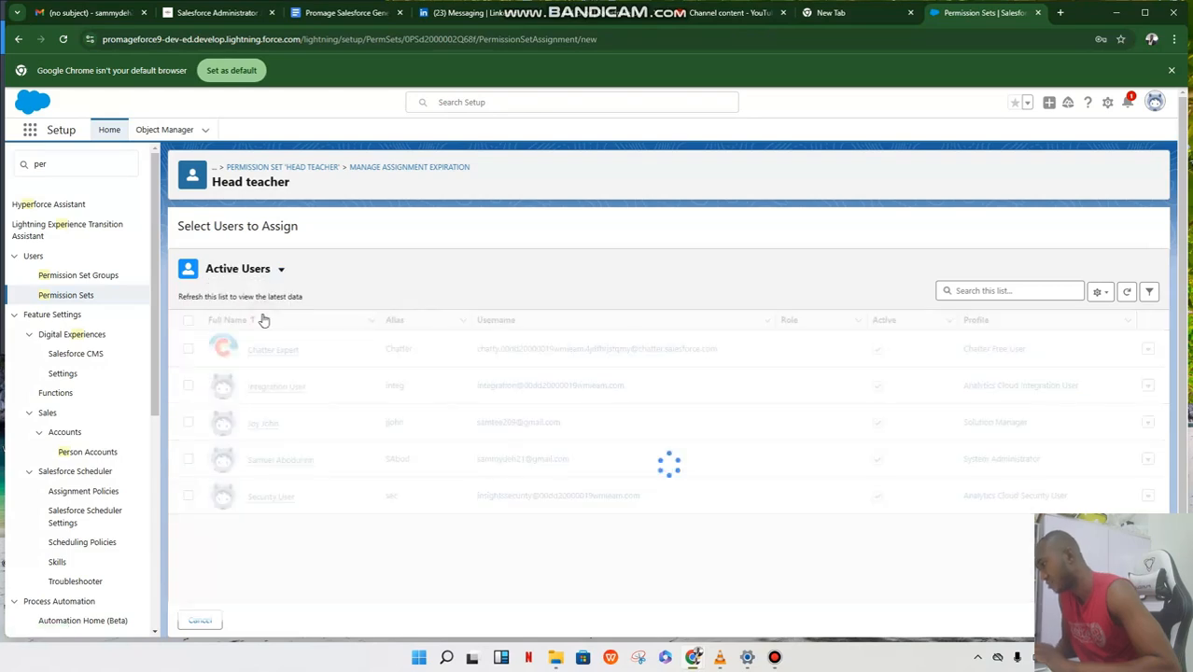
click(282, 271)
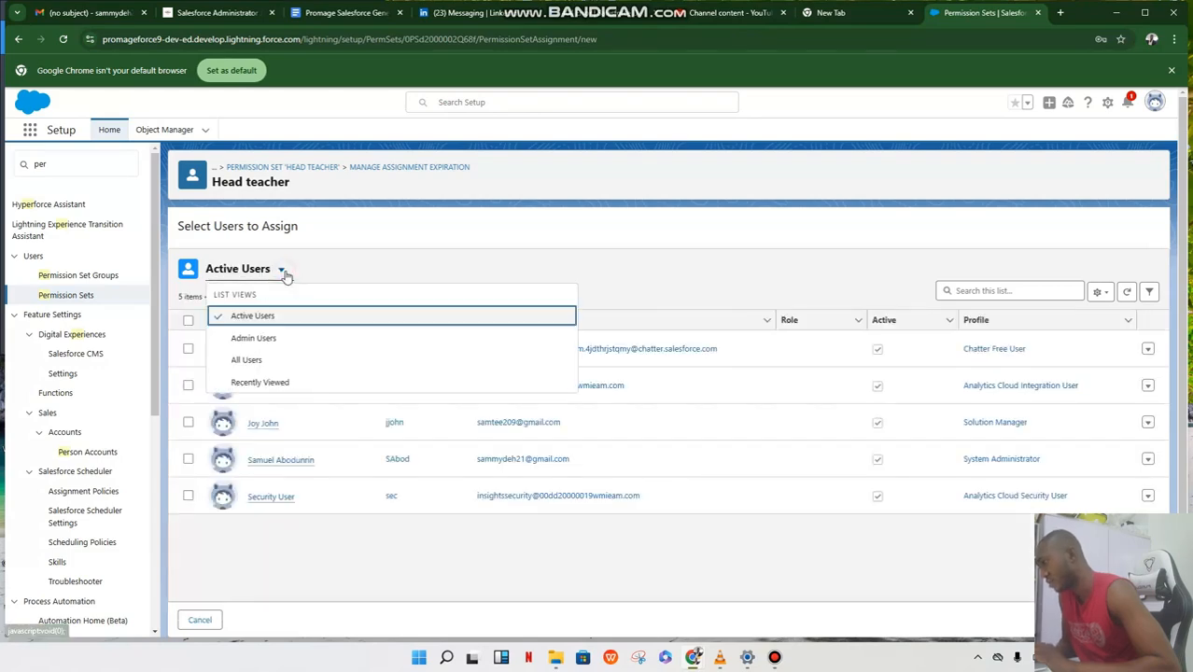
click(269, 339)
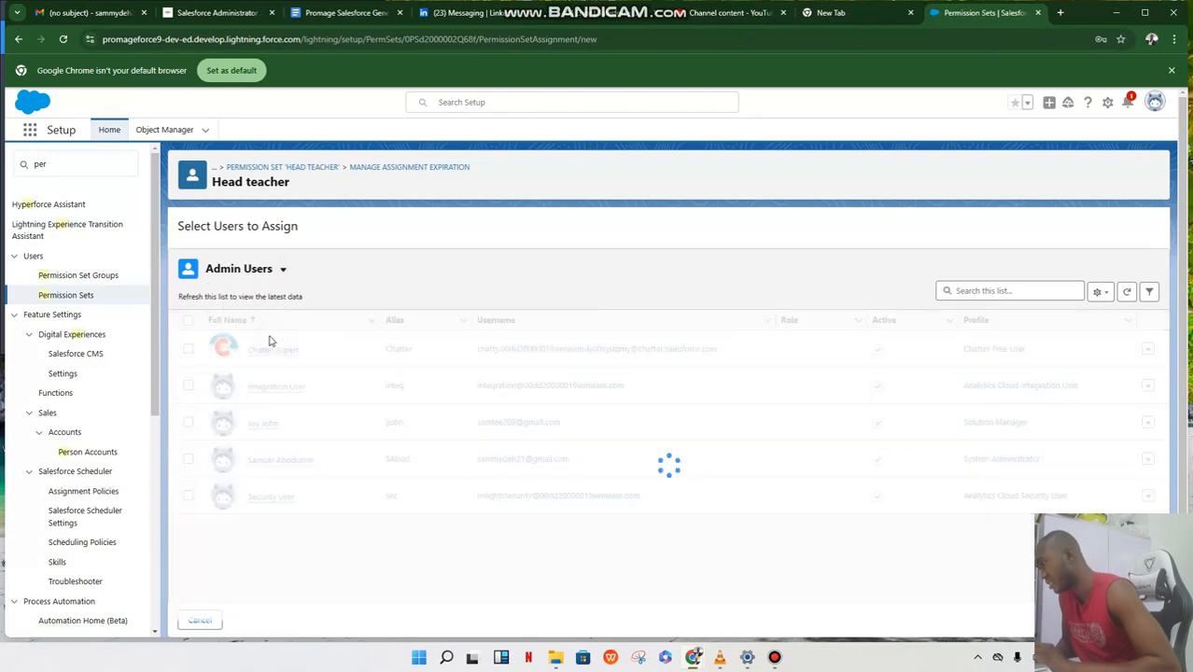
click(282, 271)
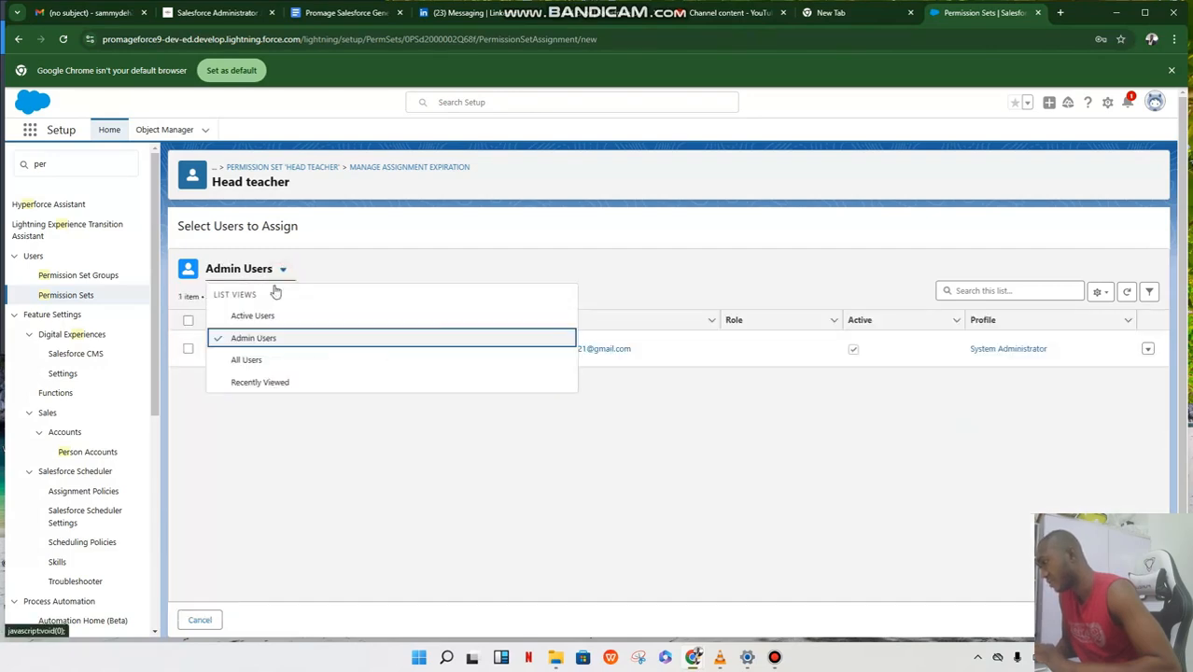
click(244, 360)
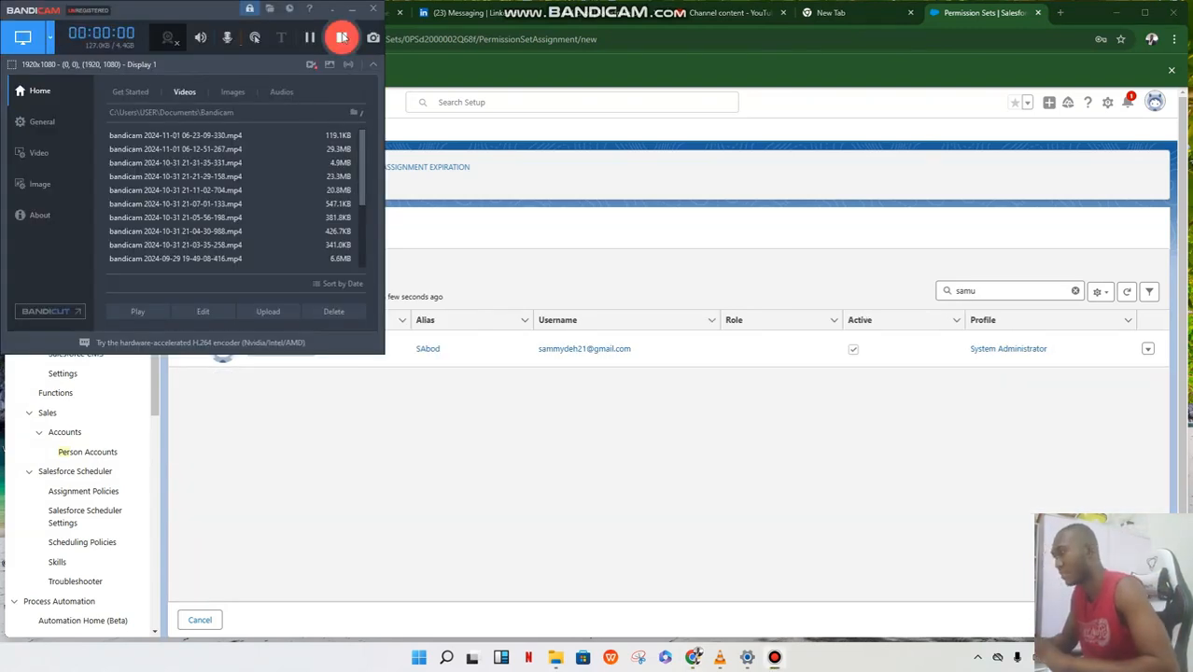
click(342, 38)
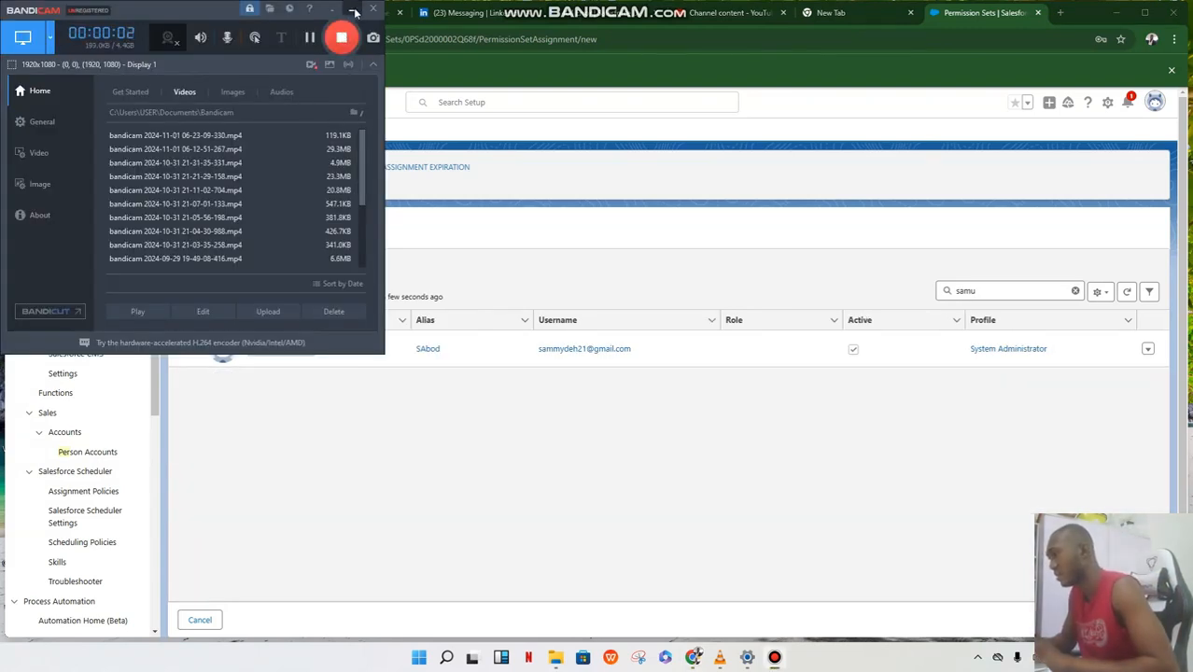
click(353, 10)
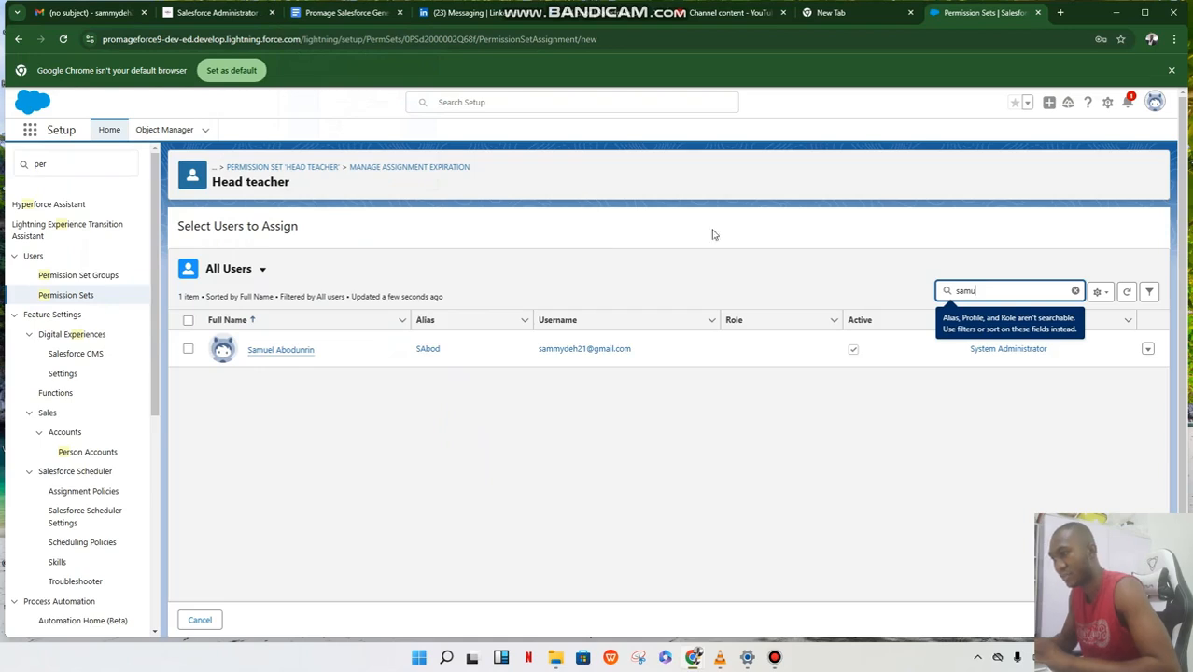
Search the user list for the System Administrator user's first name and select that user for assignment.
key(BackSpace)
key(BackSpace)
key(BackSpace)
key(BackSpace)
text(samu)
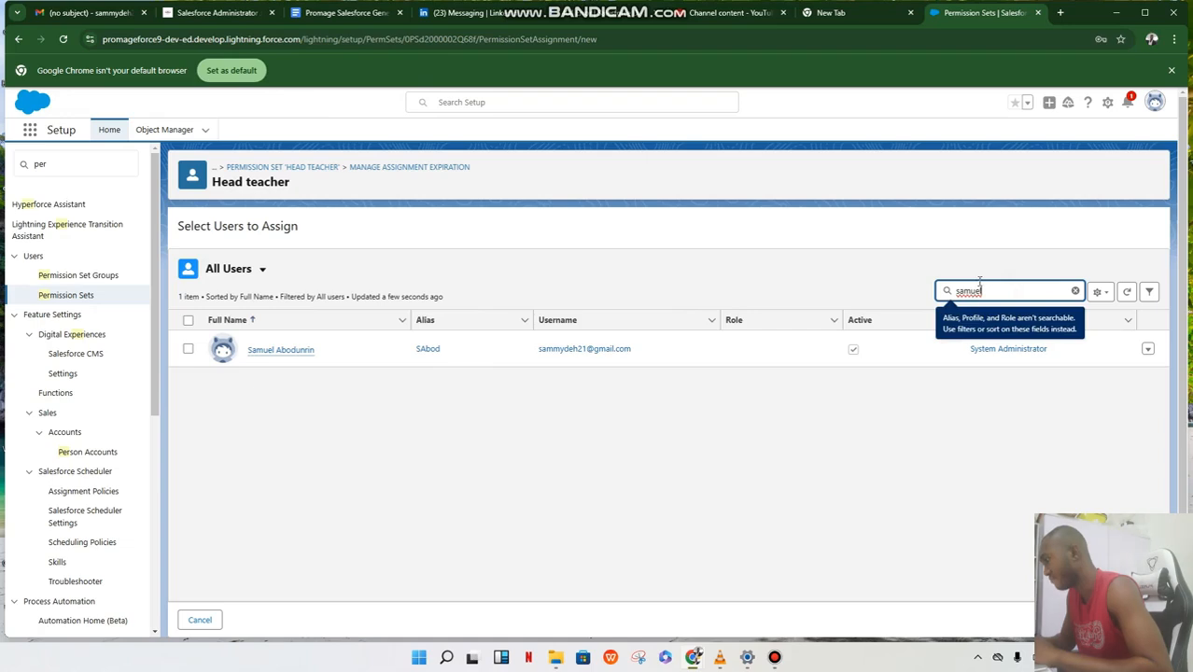
click(186, 350)
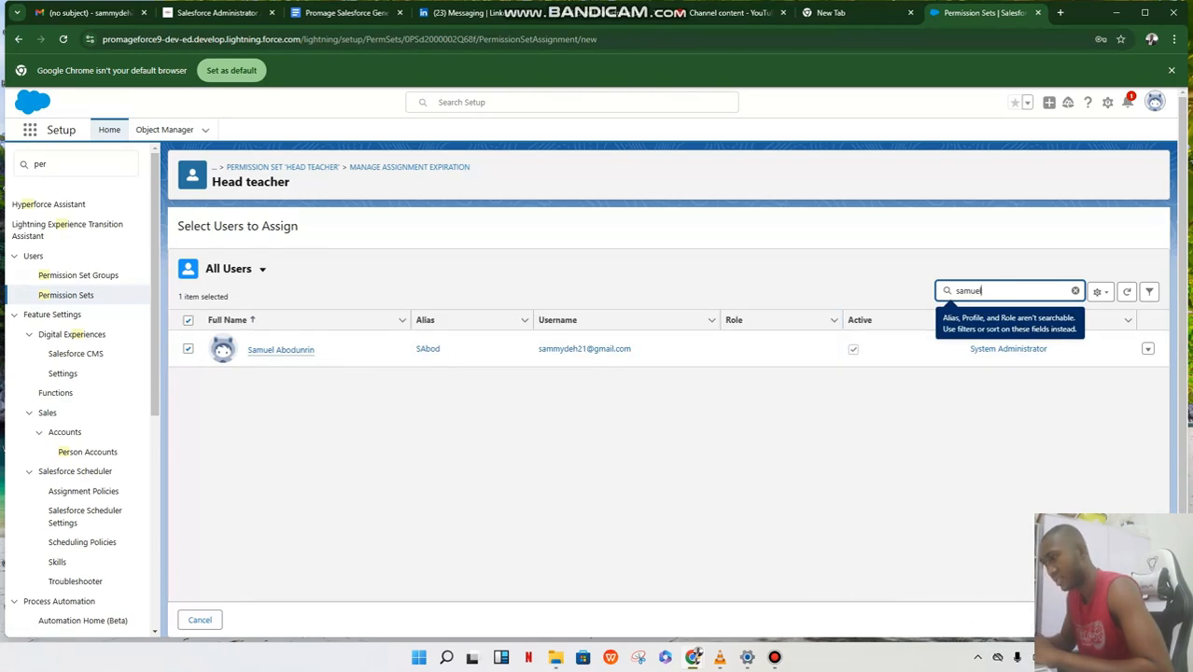
Assign the Head teacher permission set to the selected System Administrator user with no expiration date.
click(1141, 620)
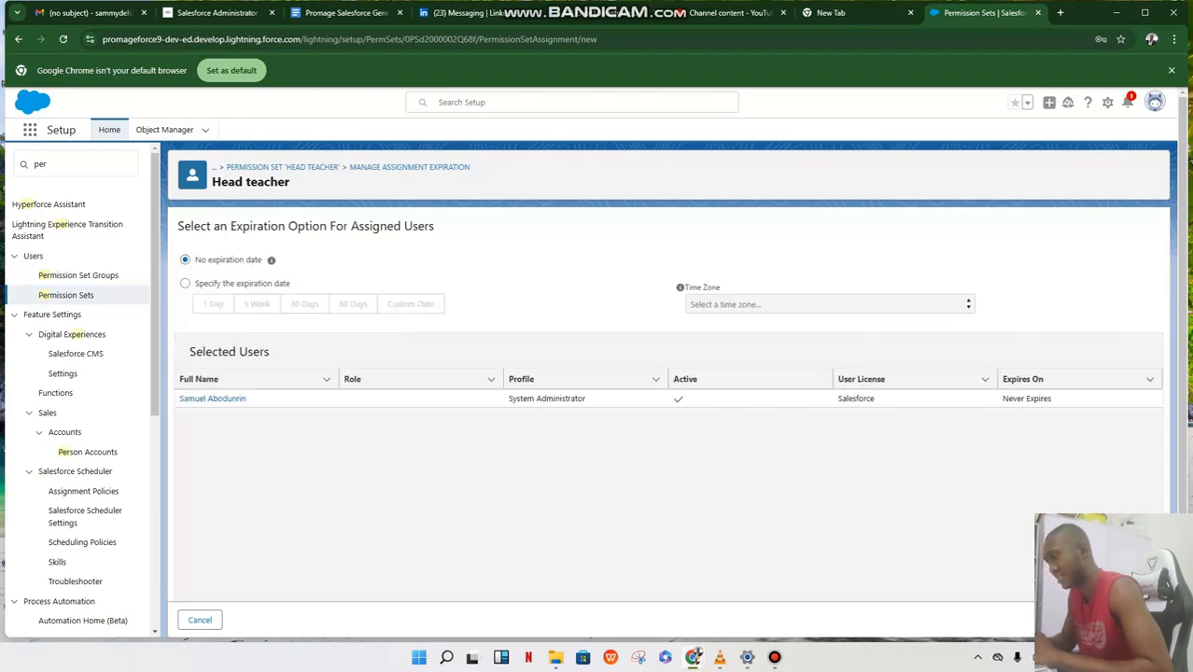
click(1141, 620)
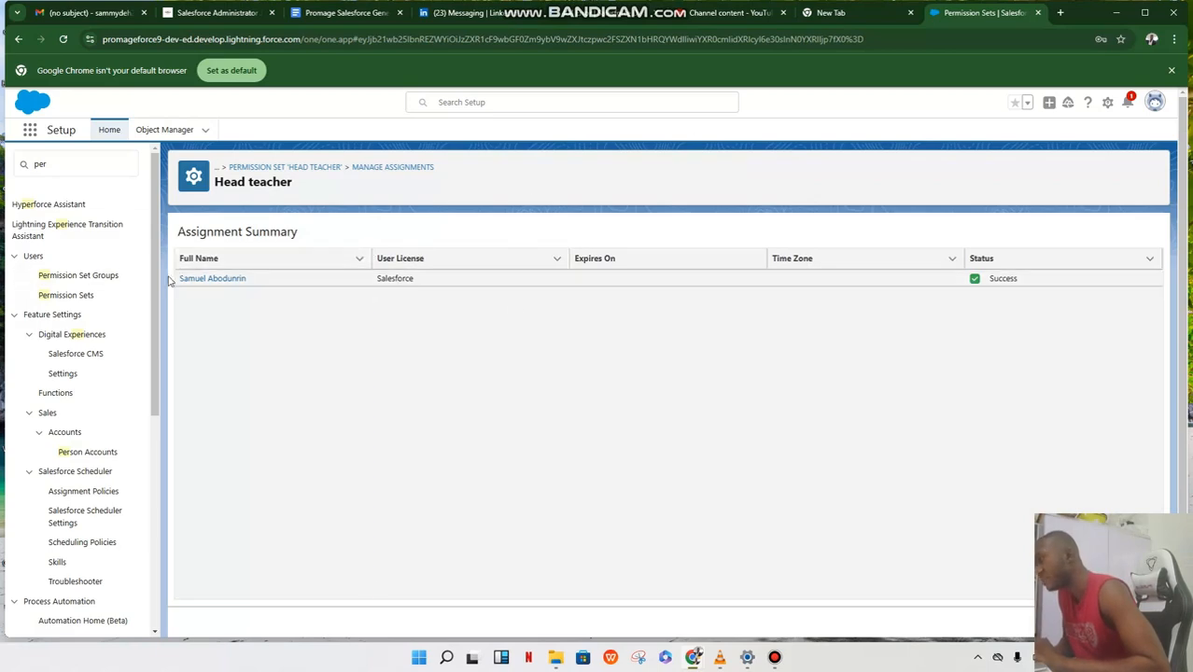
Open the assigned user's record and examine the permission set assignments and other related lists.
click(213, 278)
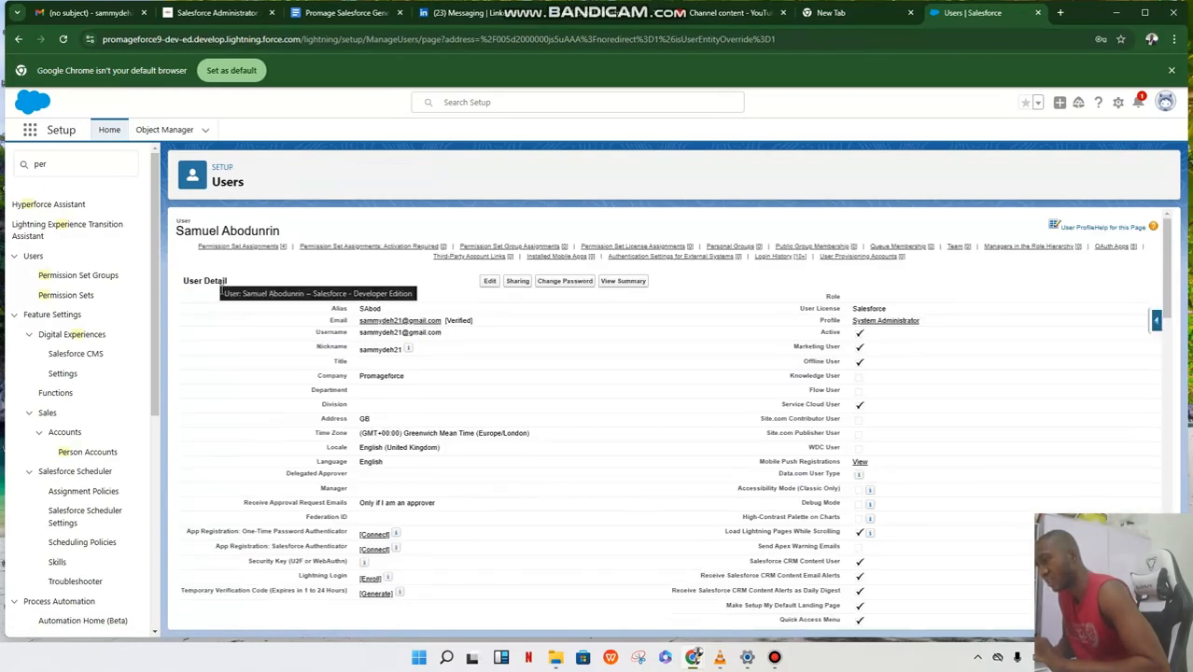
scroll(525, 472, down, 2)
scroll(525, 471, down, 2)
scroll(524, 471, down, 6)
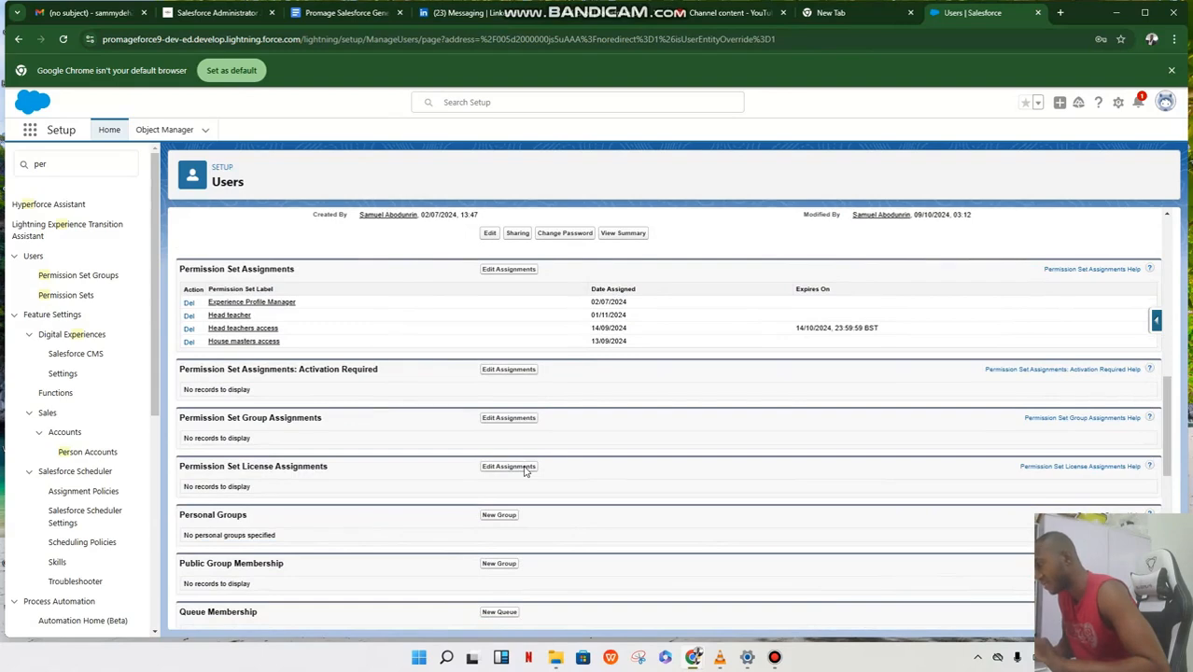
scroll(525, 471, down, 5)
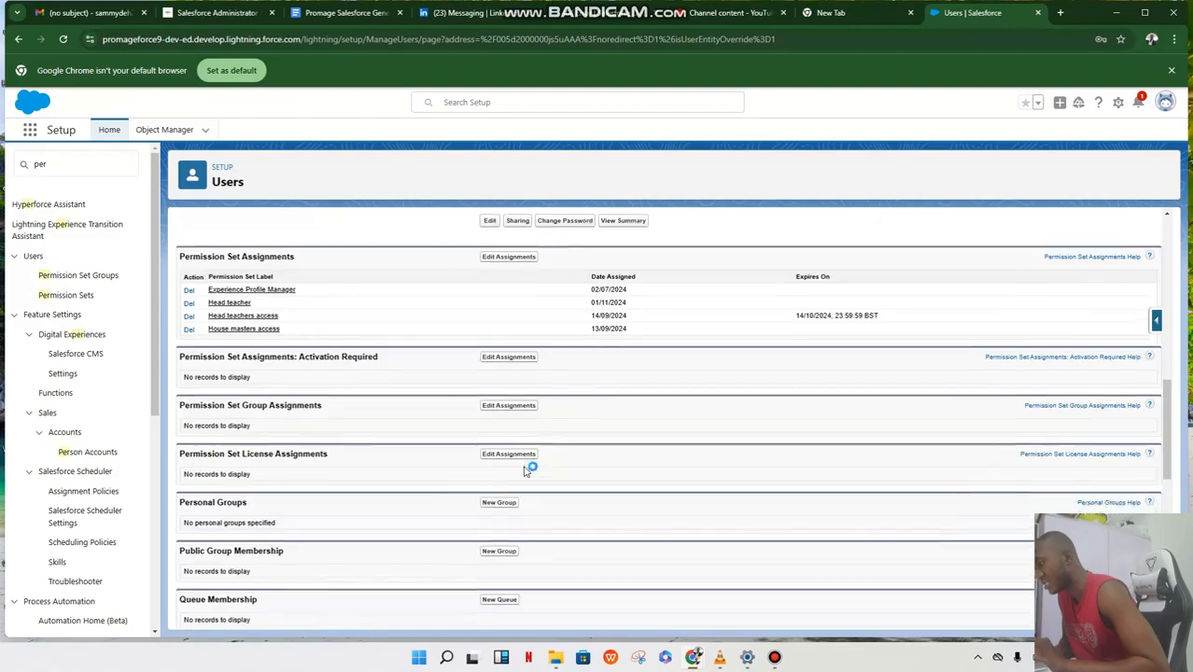
scroll(525, 472, down, 2)
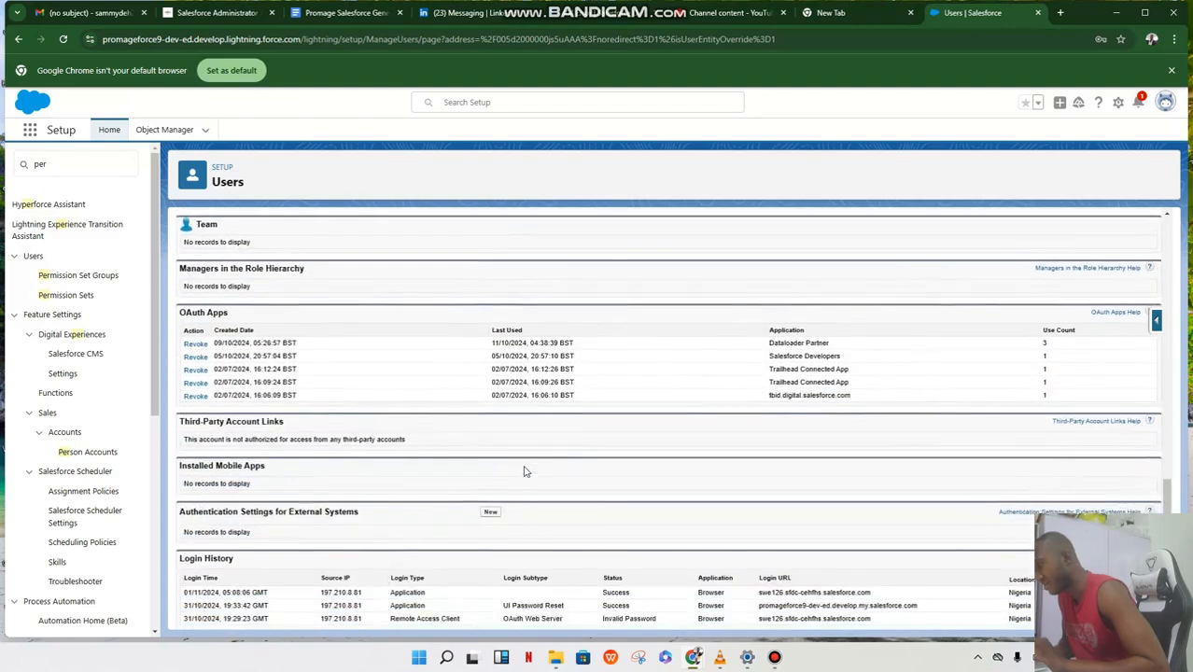
scroll(525, 471, up, 15)
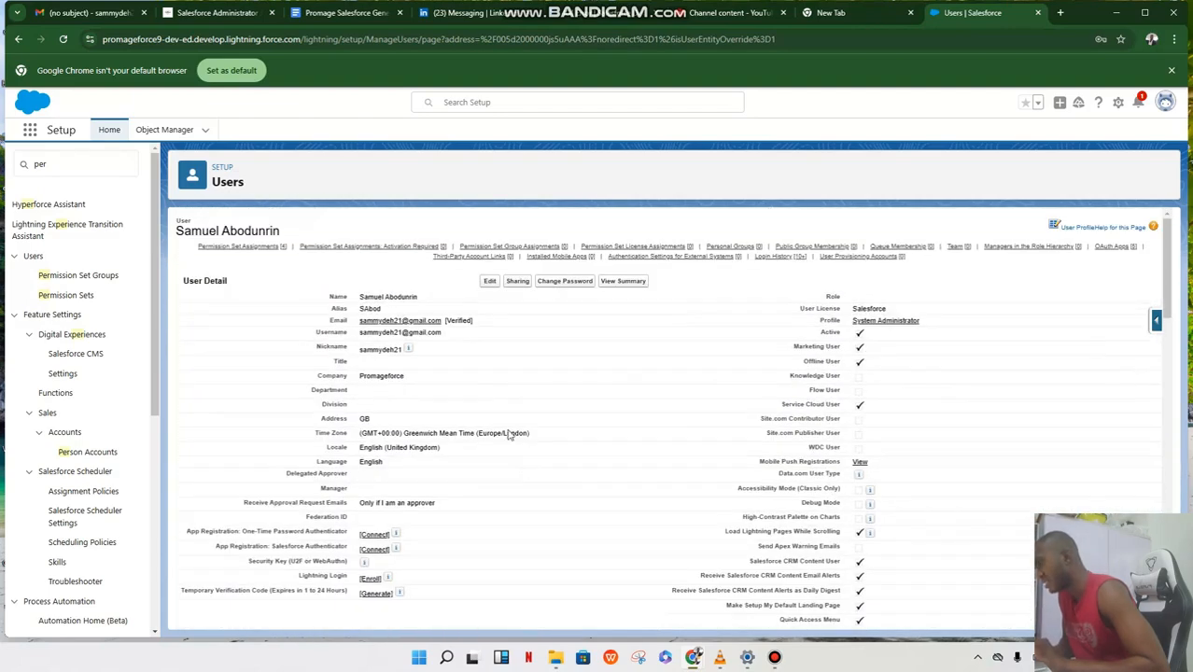
Start a new permission set group and label it General supervisor.
click(77, 278)
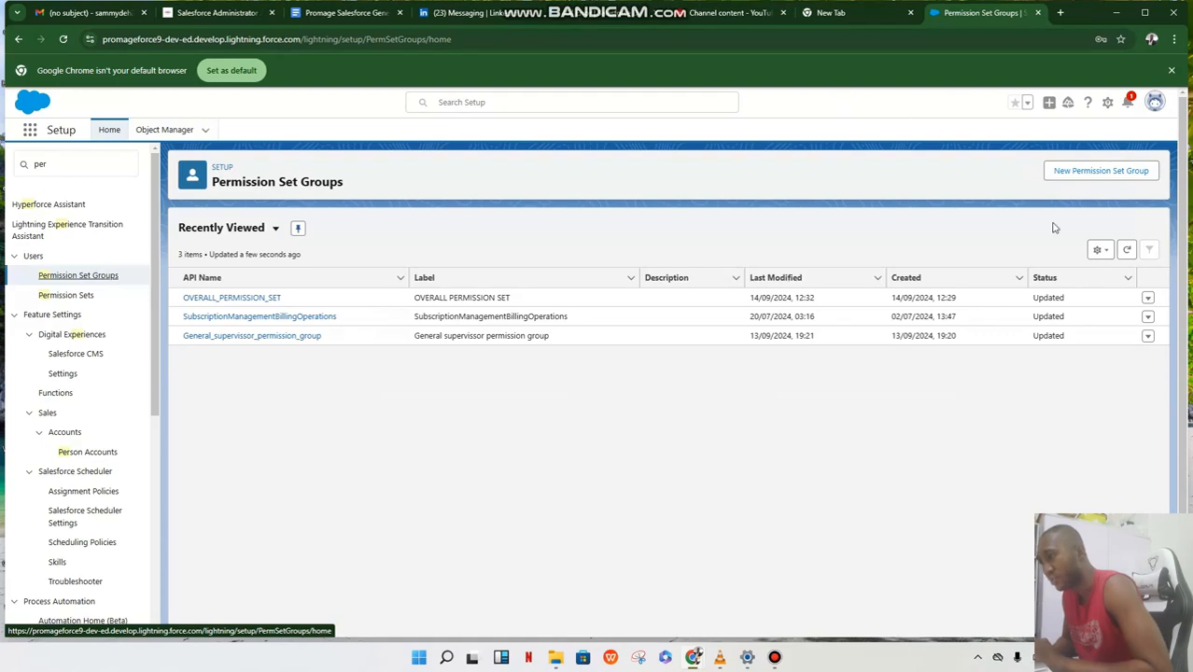
click(1080, 175)
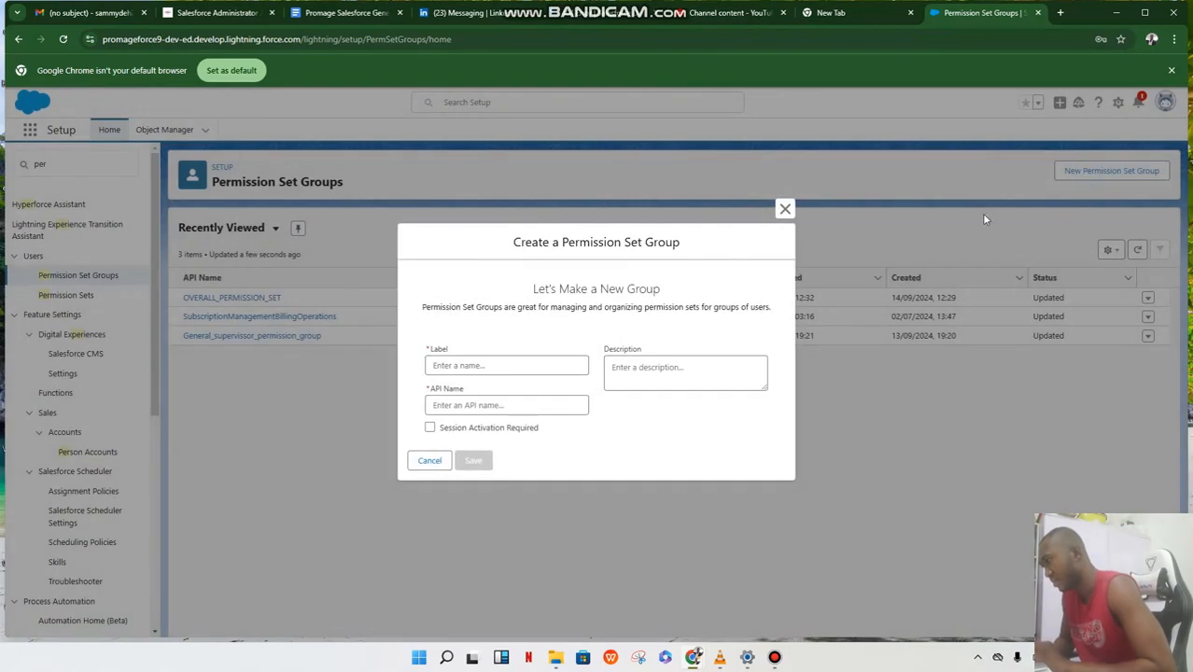
click(500, 367)
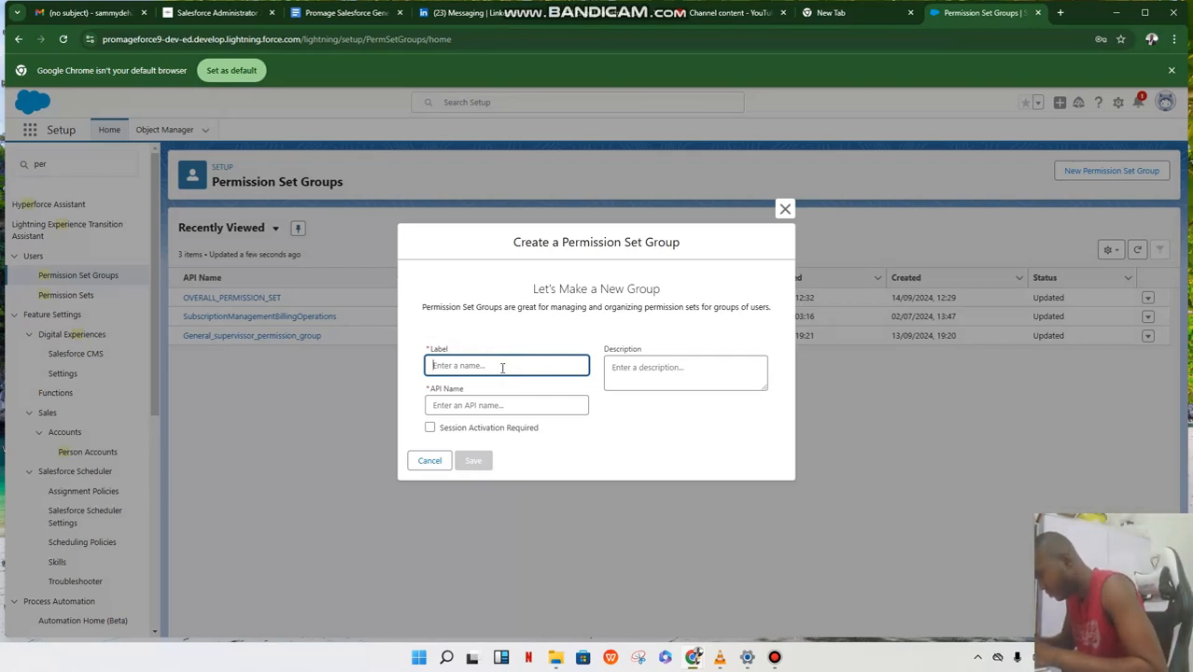
text(Gener)
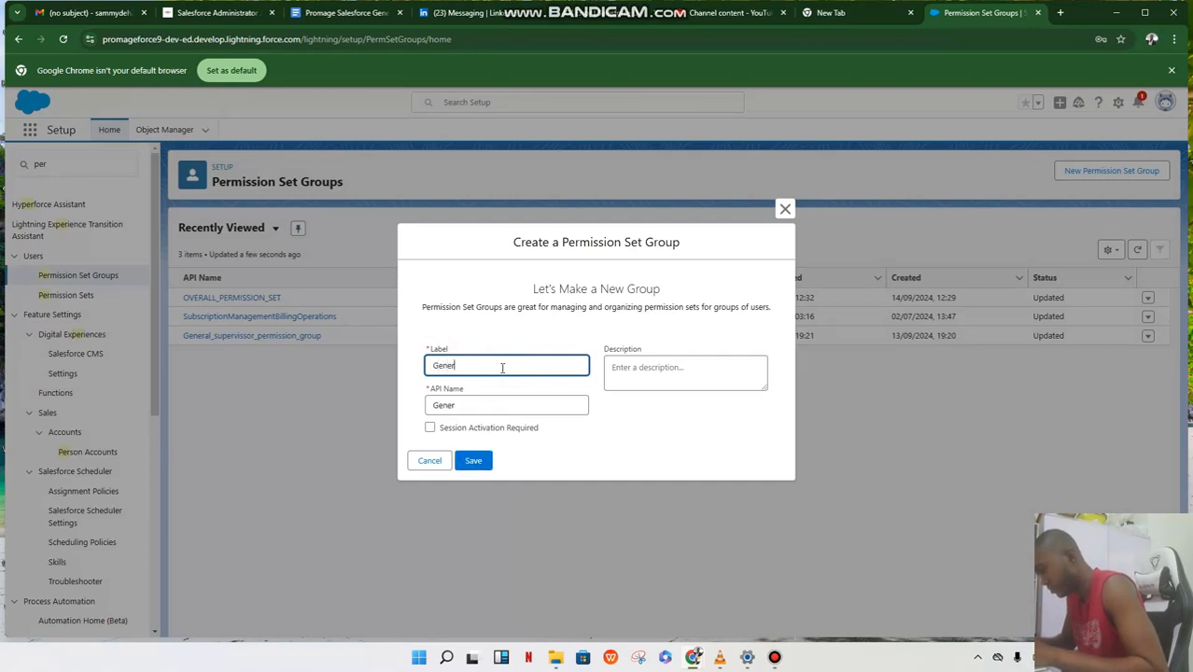
text(al supervisor)
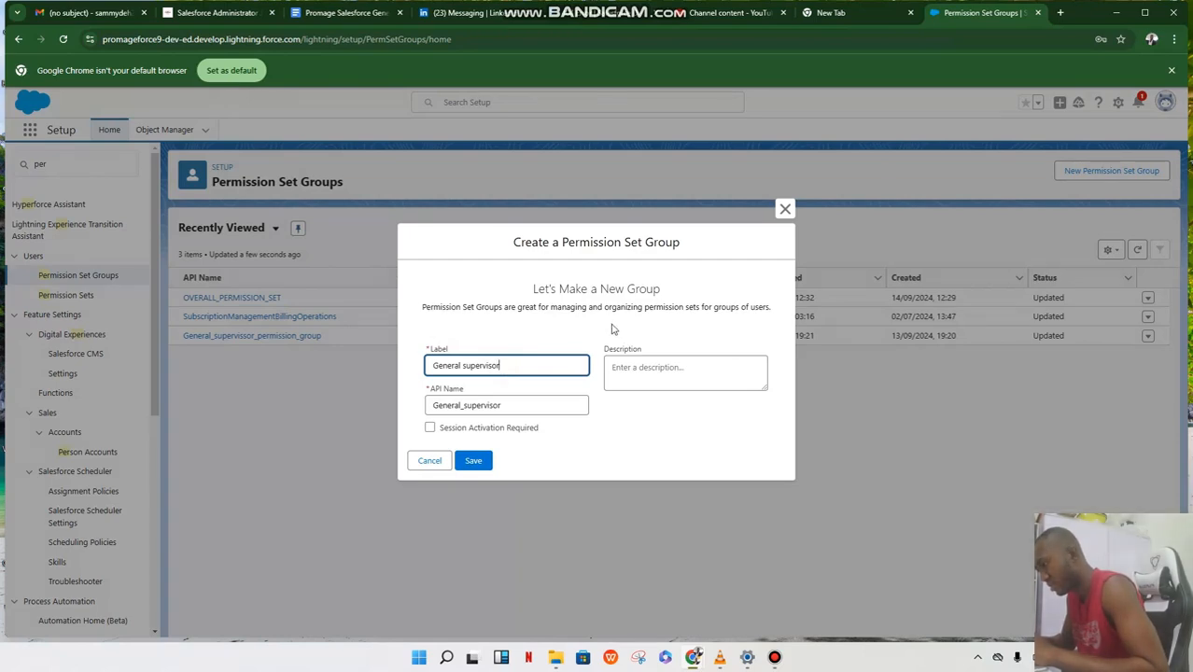
Enter the group description "This permission covers all other supervisors permission" and save the group without session activation.
click(631, 366)
text(This pe)
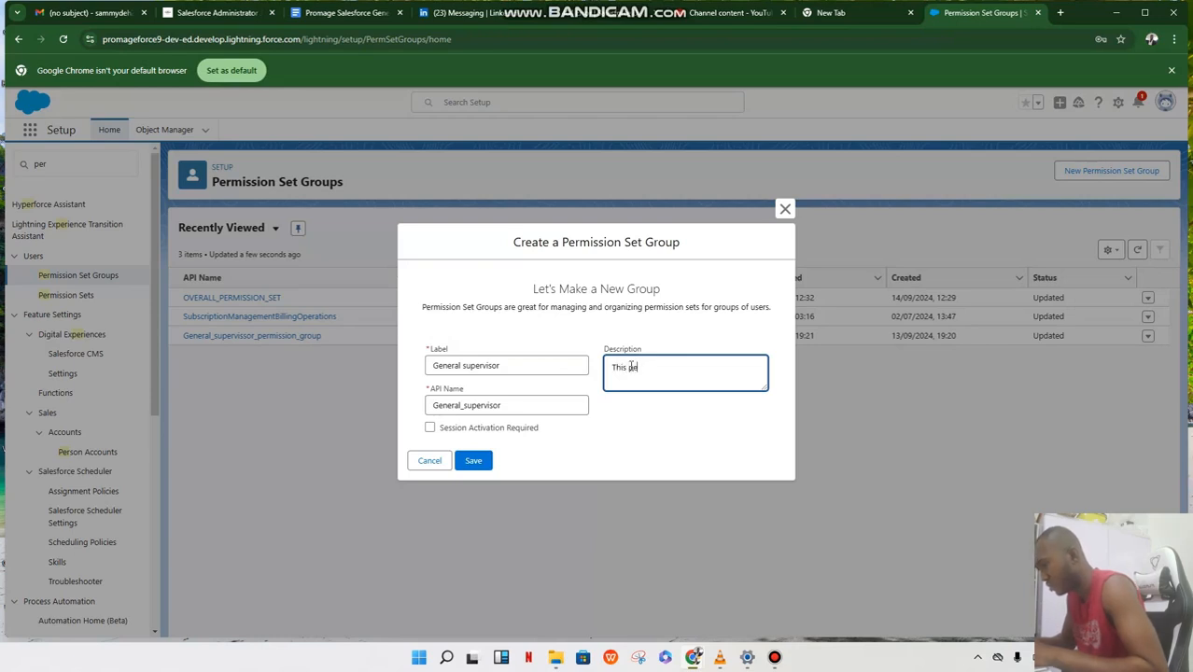
text(rm)
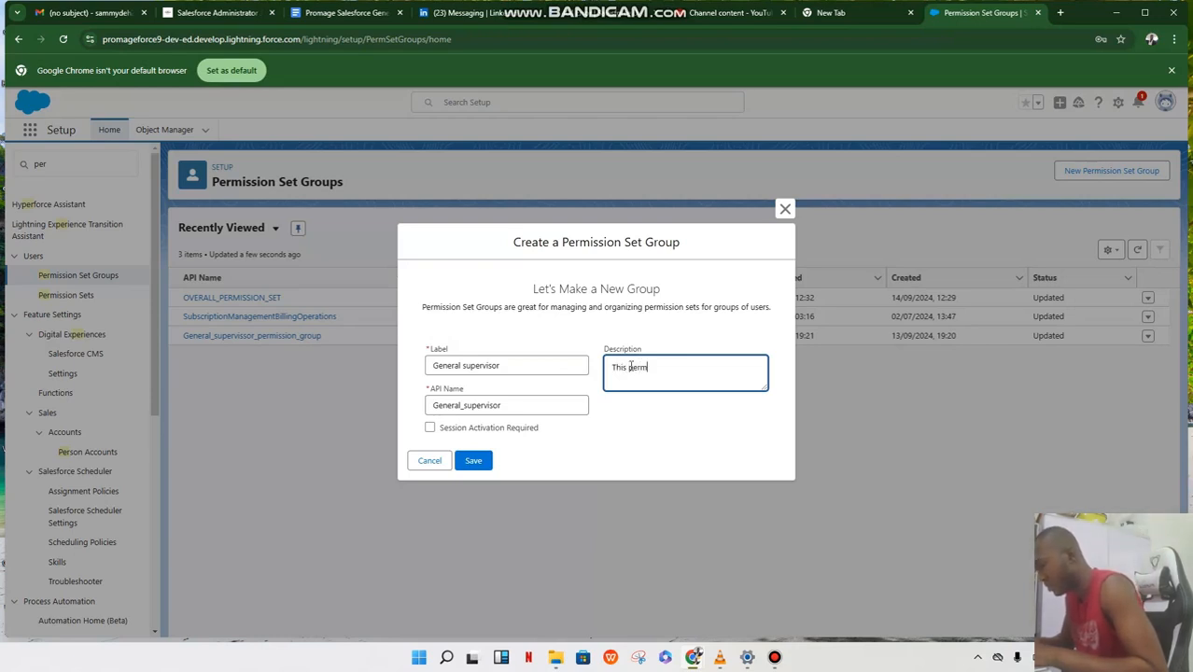
text(ission covers )
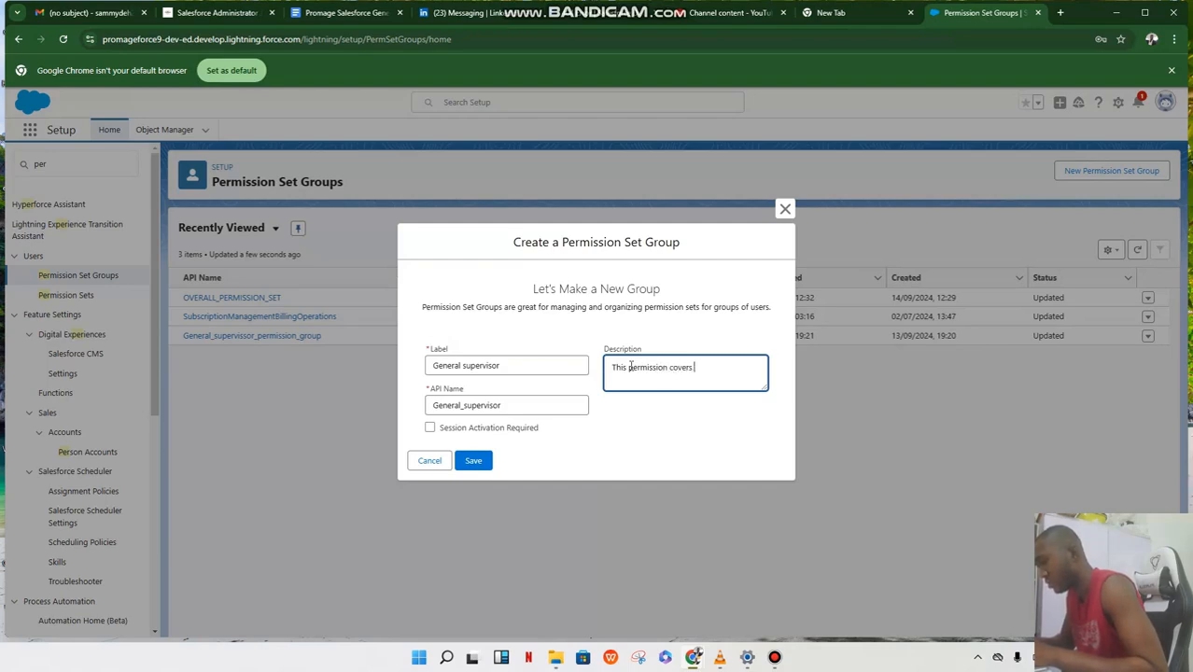
text(all other su)
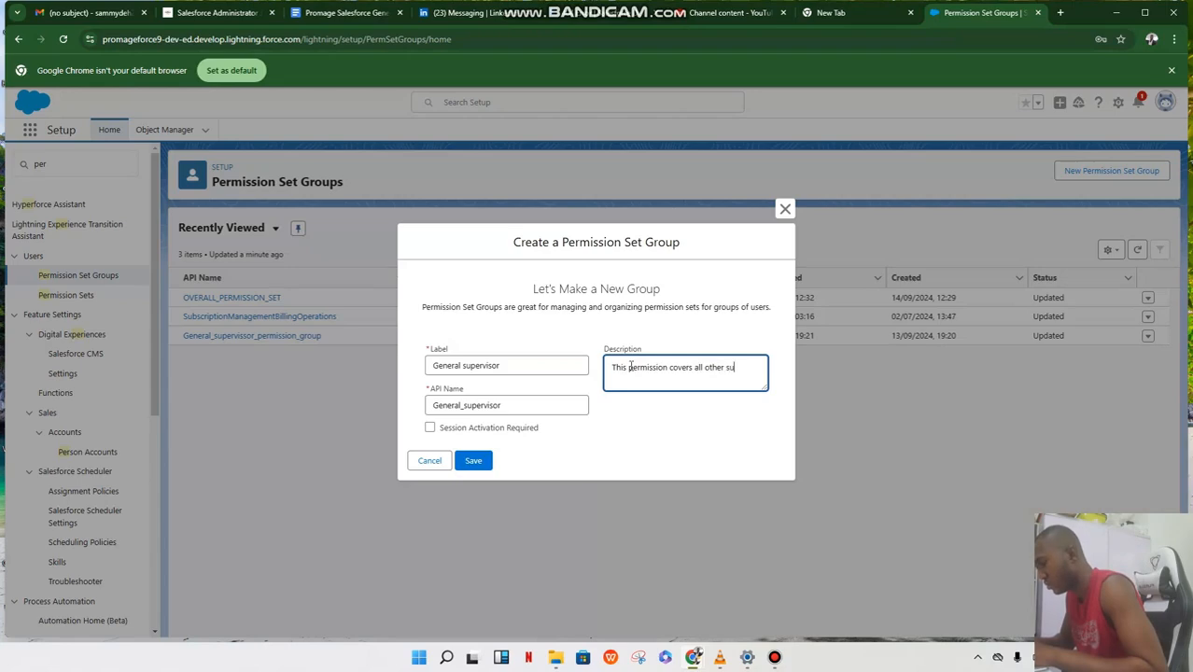
text(pervisors permission)
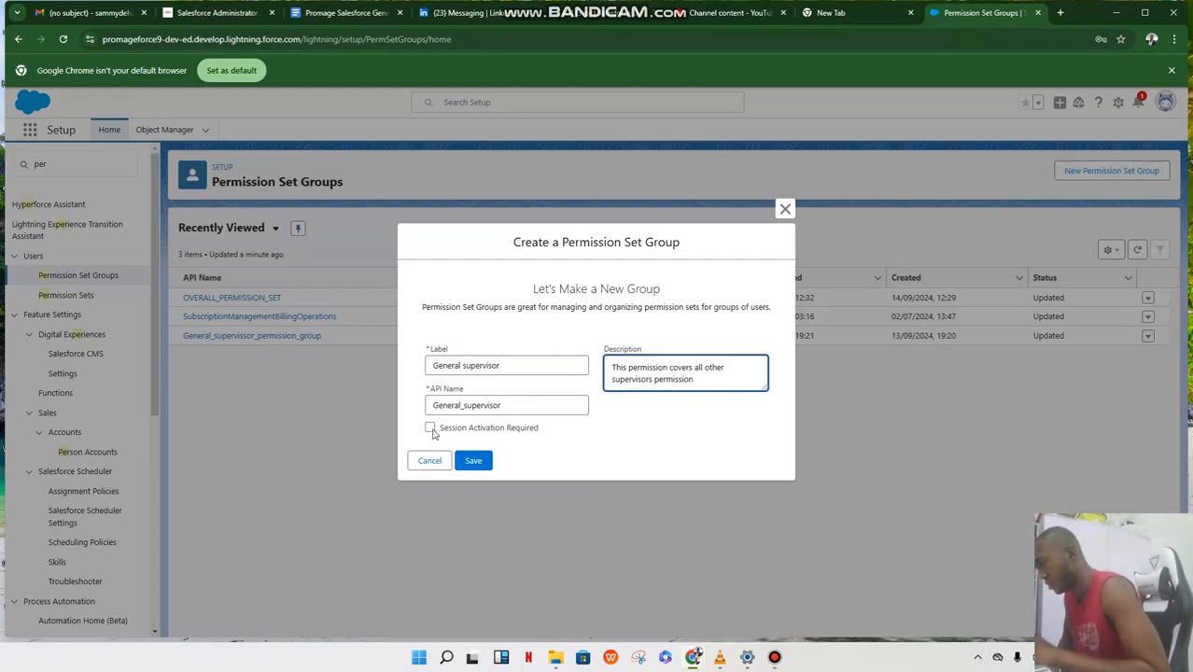
click(475, 460)
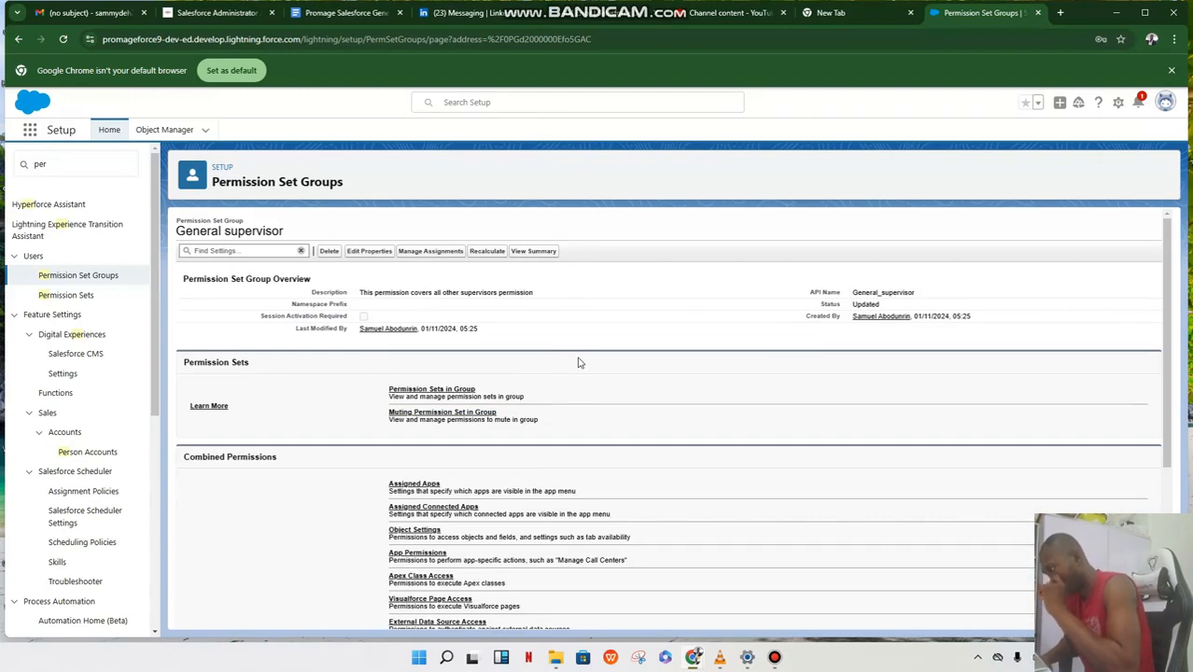
Look through the General supervisor group's overview and its combined permissions categories.
scroll(578, 362, down, 3)
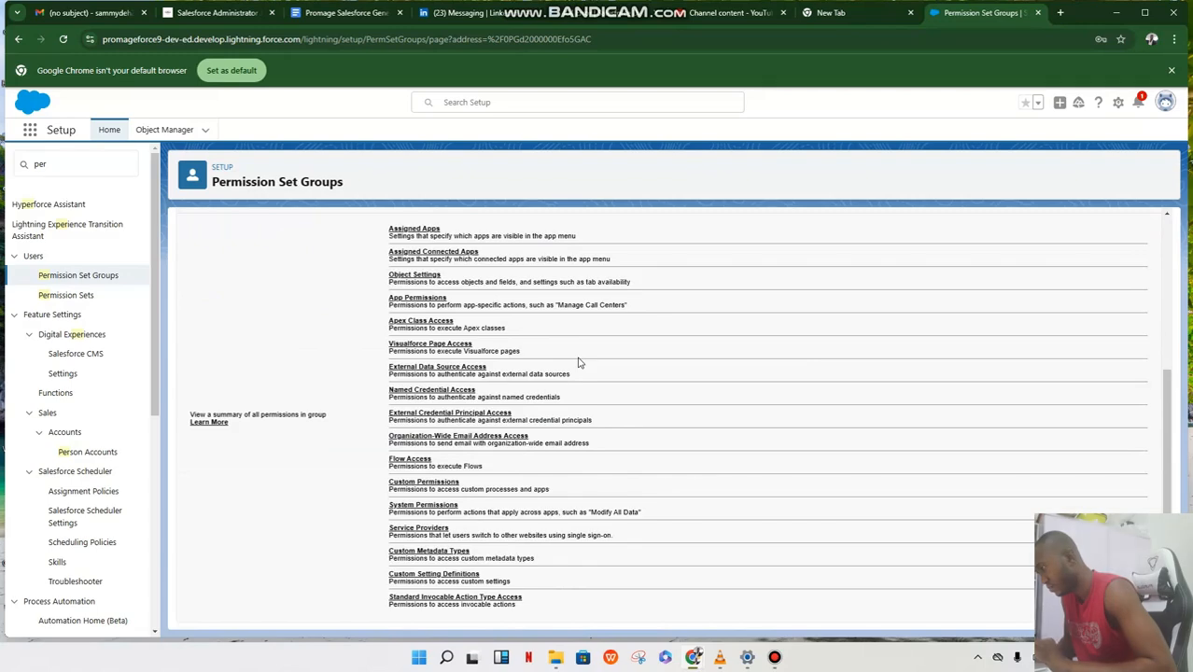
scroll(578, 362, up, 3)
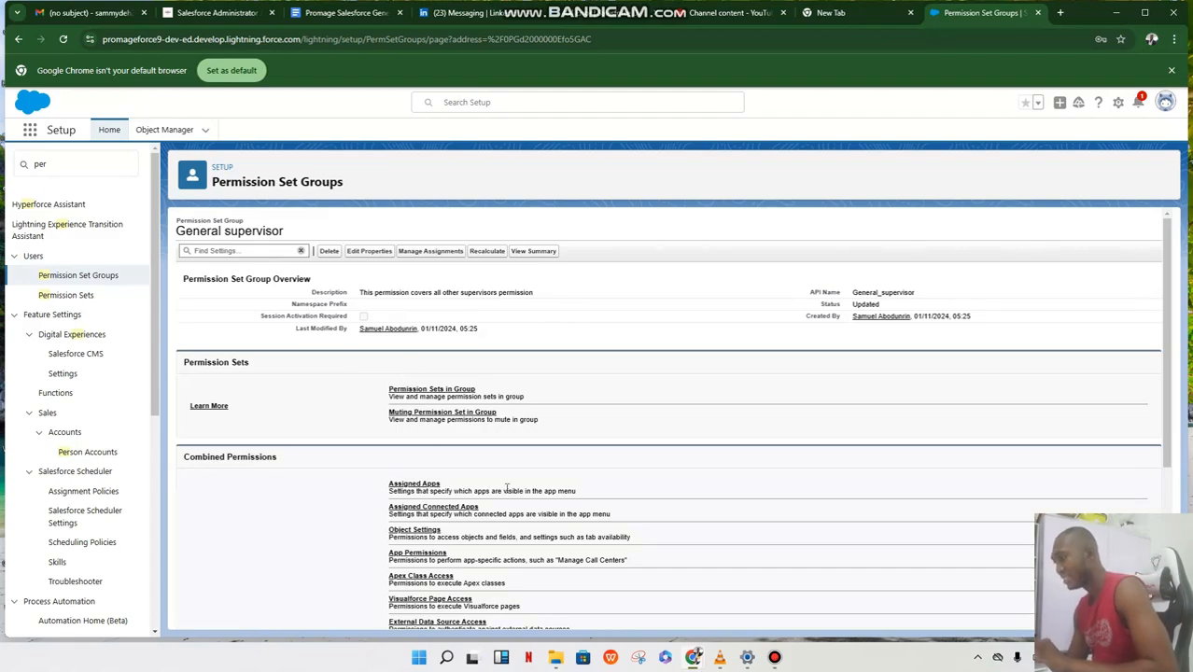
scroll(505, 486, down, 2)
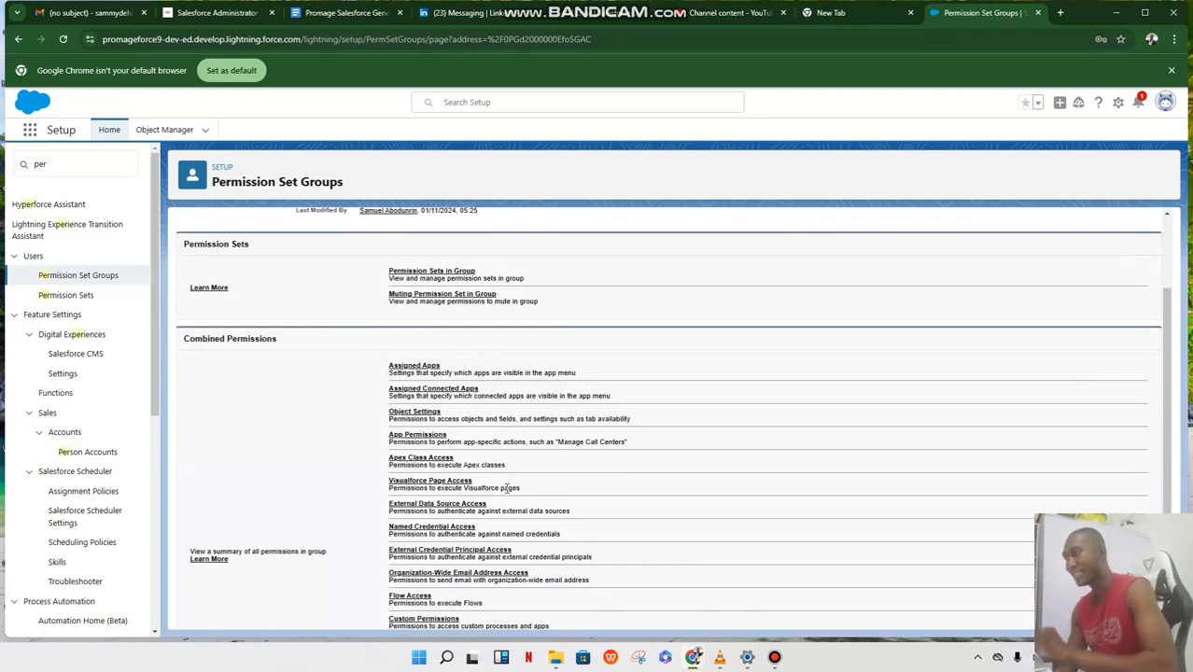
scroll(507, 487, down, 2)
scroll(507, 486, up, 4)
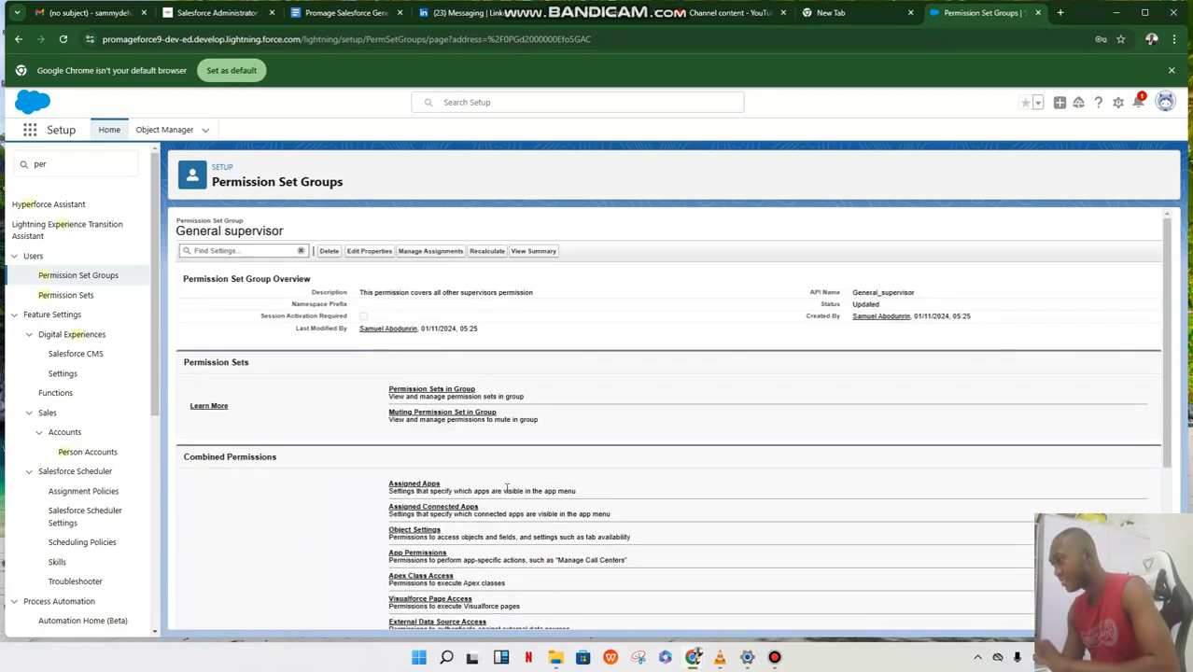
Add the Experience Profile Manager, Head teacher, Head teachers access and House masters access permission sets to the General supervisor group.
click(446, 394)
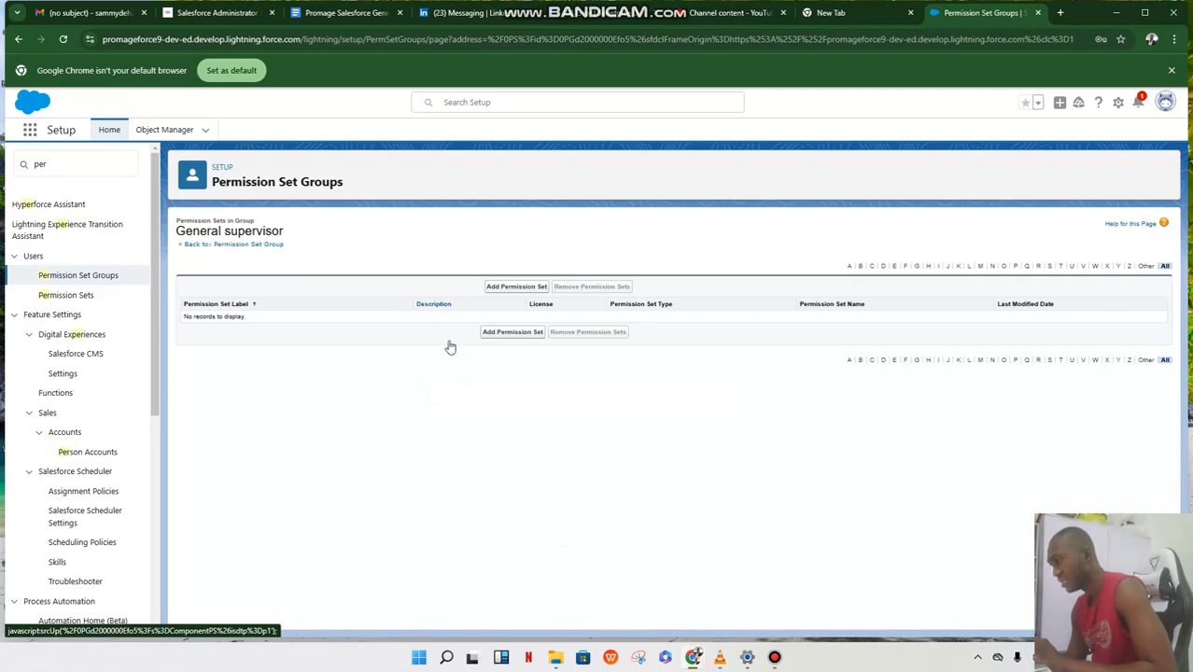
click(512, 333)
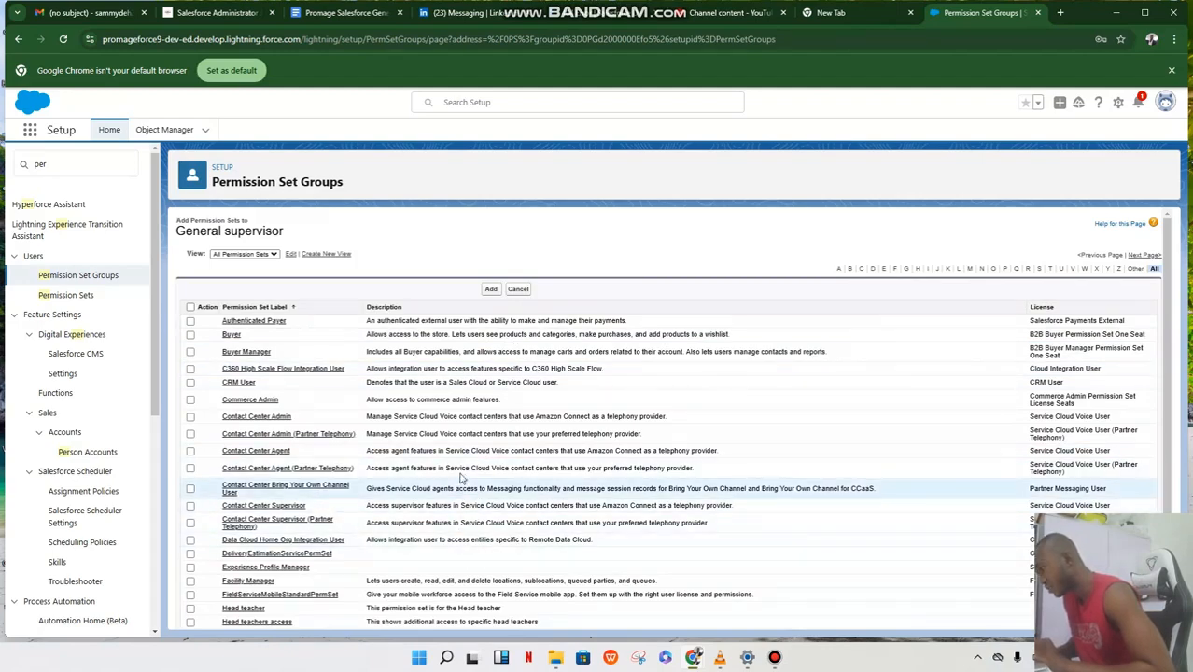
scroll(460, 482, down, 3)
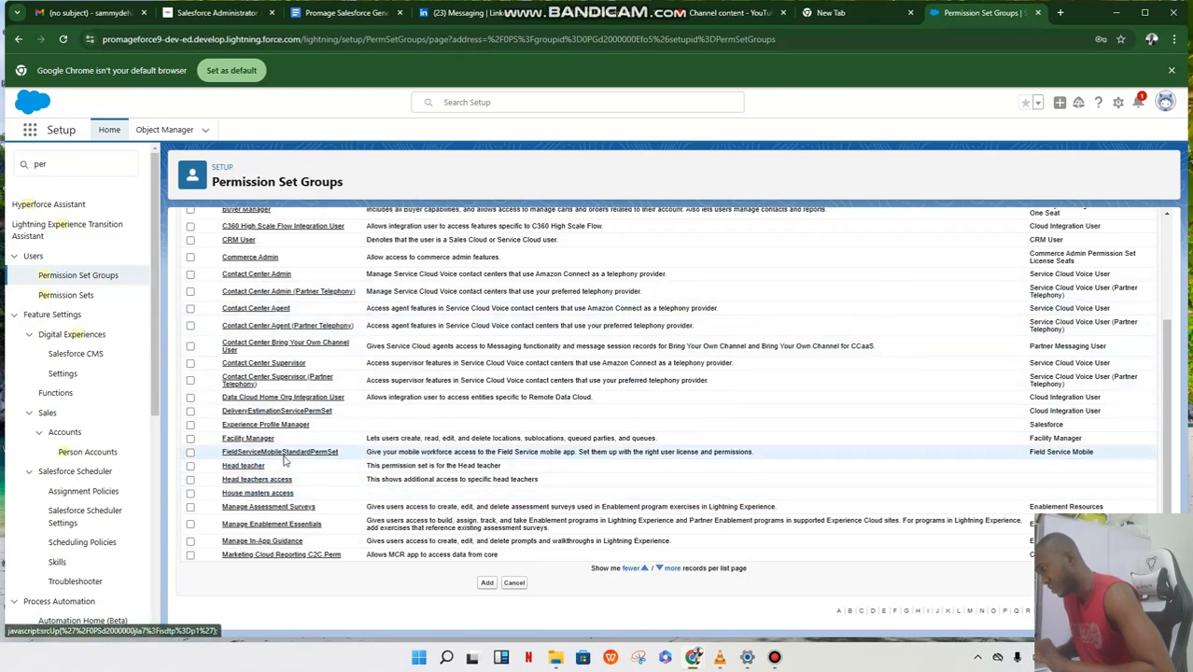
click(191, 466)
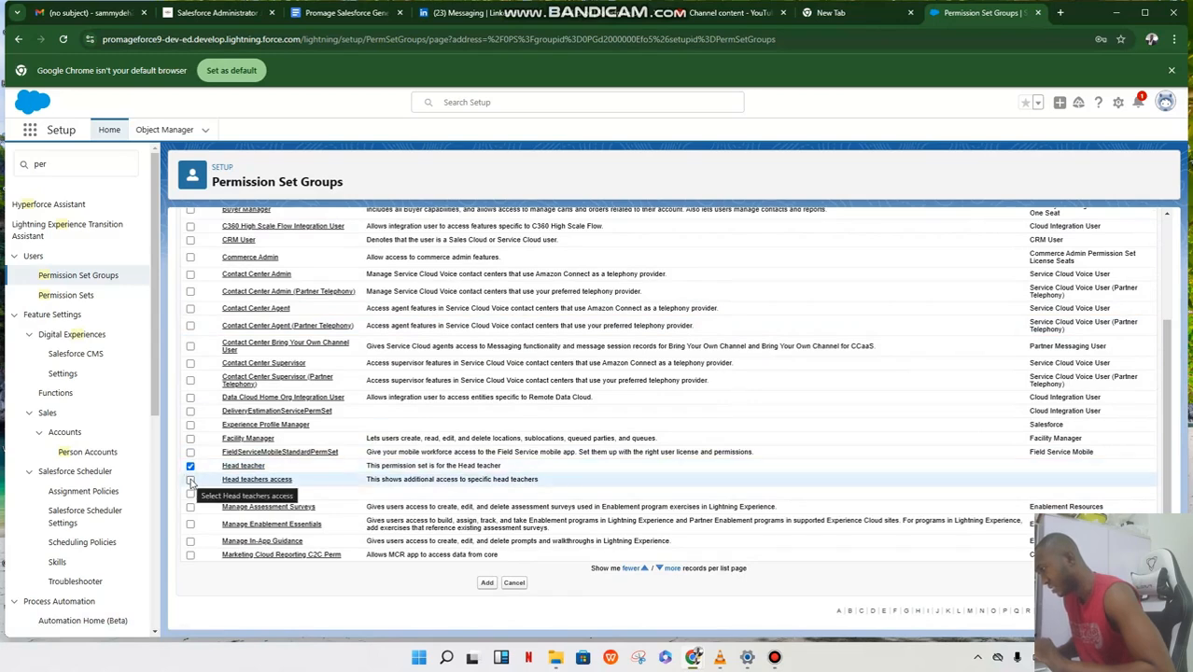
click(190, 480)
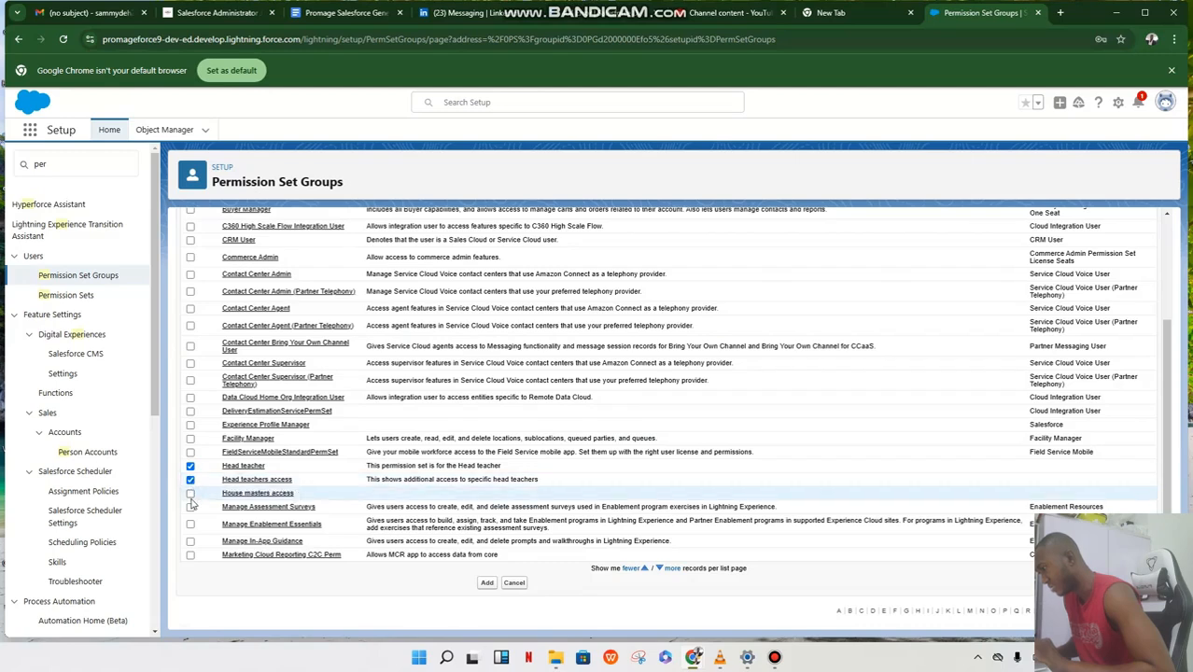
click(190, 494)
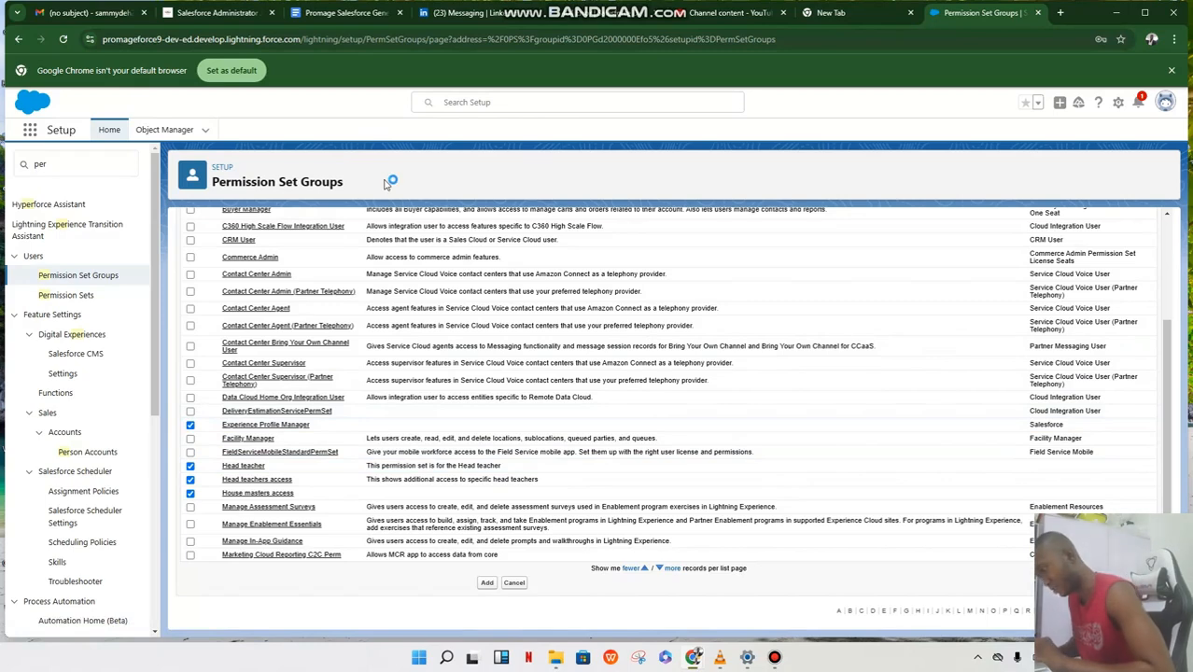
click(486, 582)
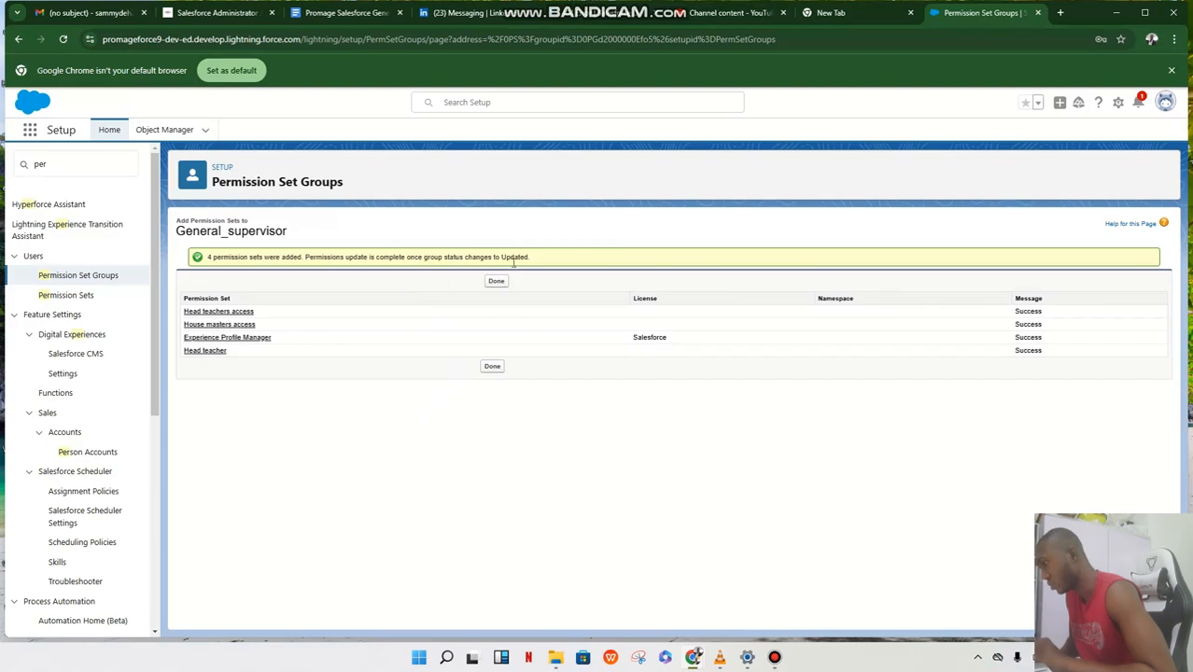
click(494, 367)
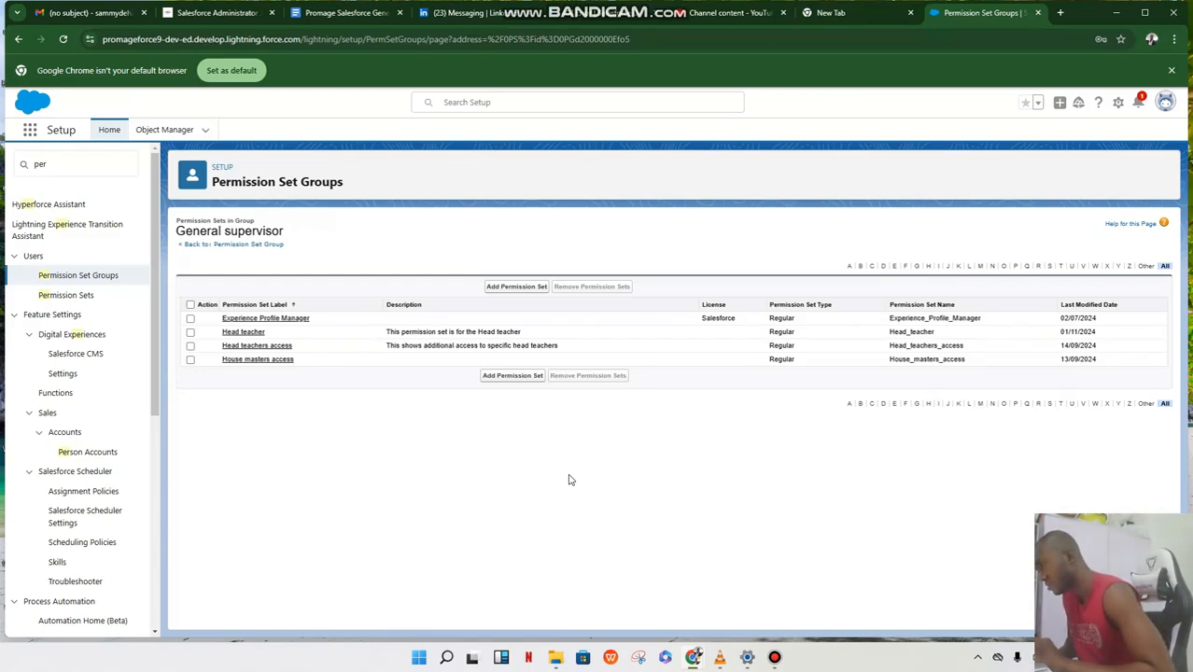
Leave the General supervisor group's permission set list and return to the group's overview.
click(516, 286)
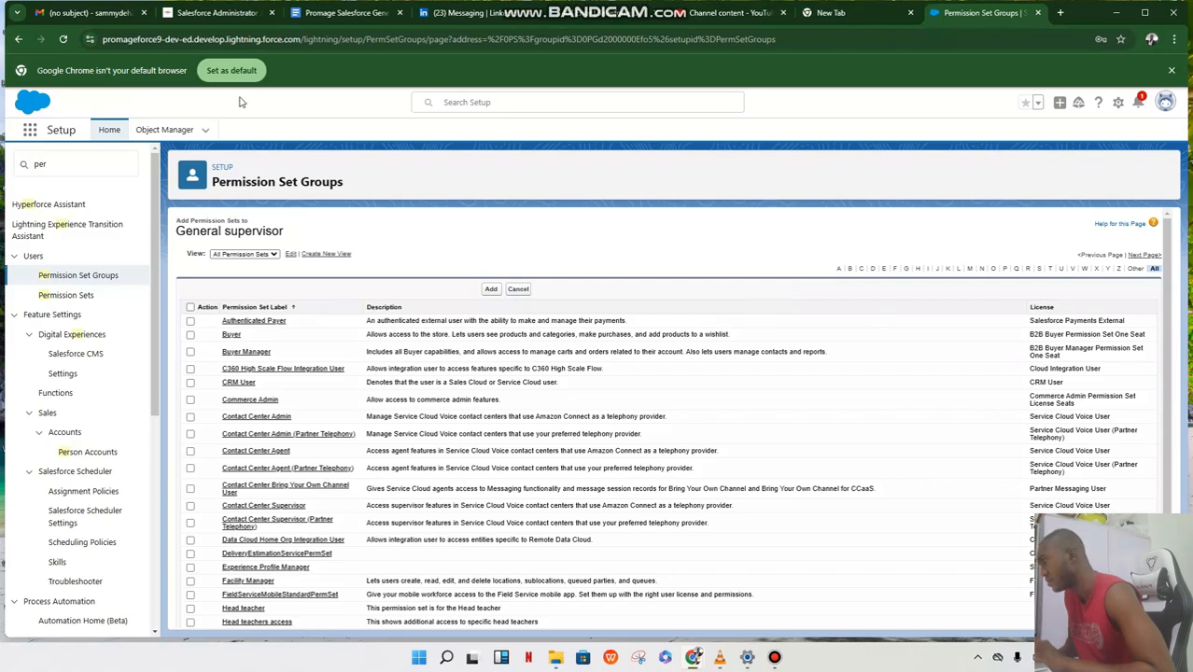
click(17, 39)
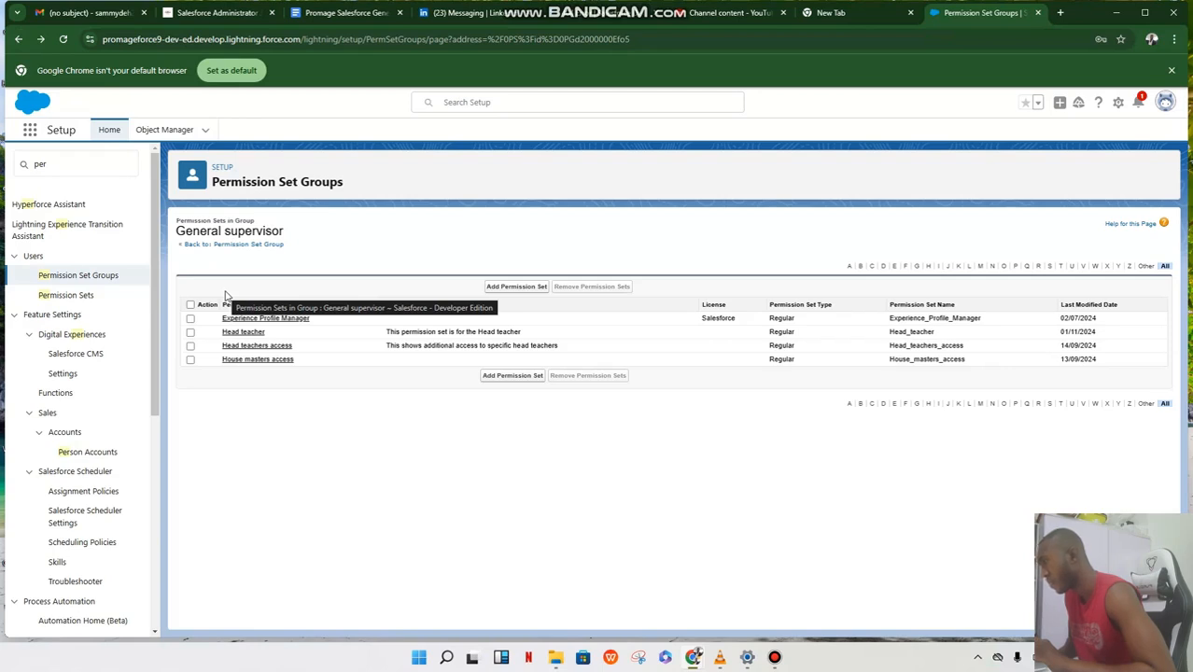
click(250, 244)
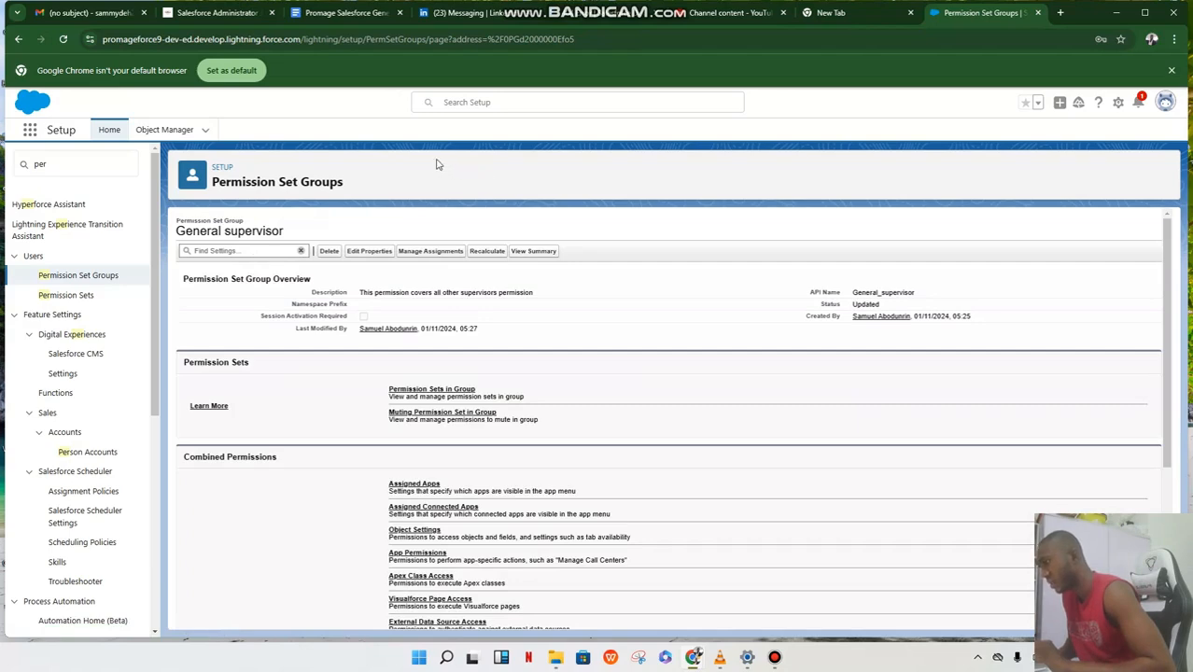
Start a new user assignment for the General supervisor group and select the user with the Solution Manager profile.
click(431, 251)
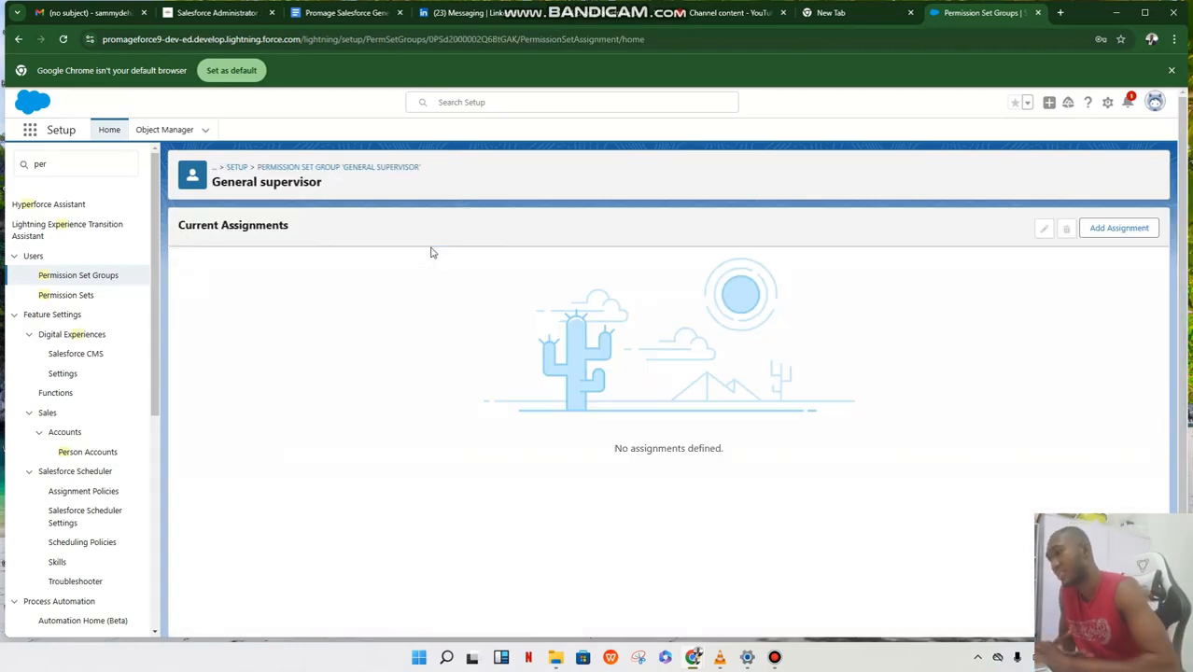
click(1110, 231)
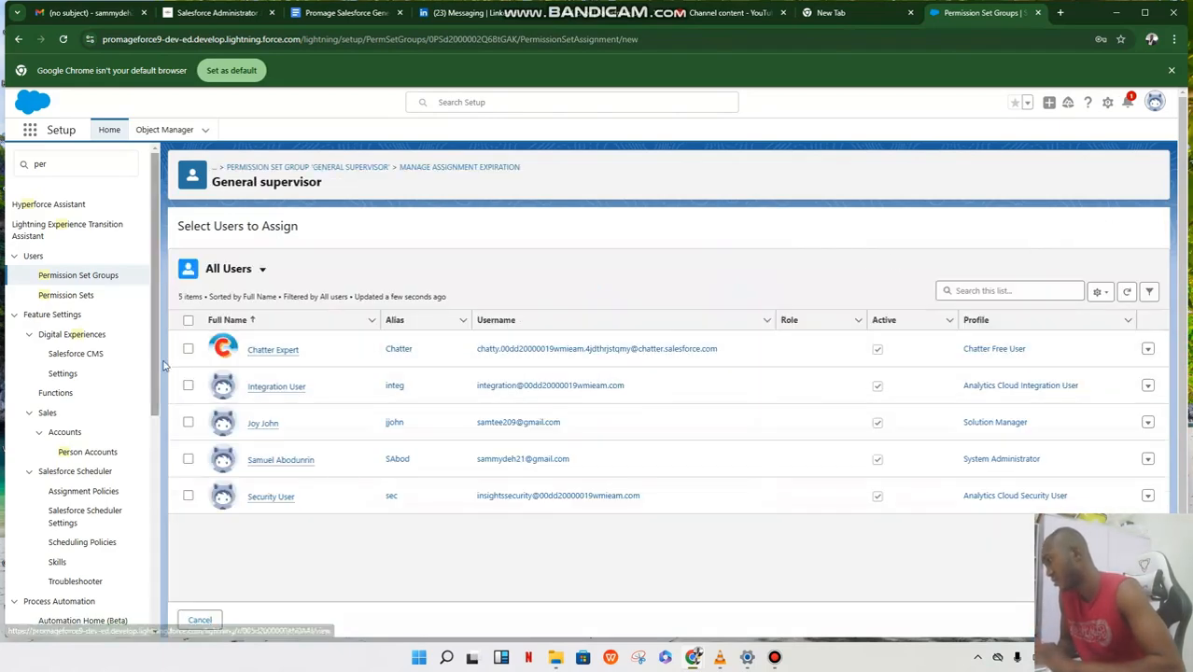
click(188, 423)
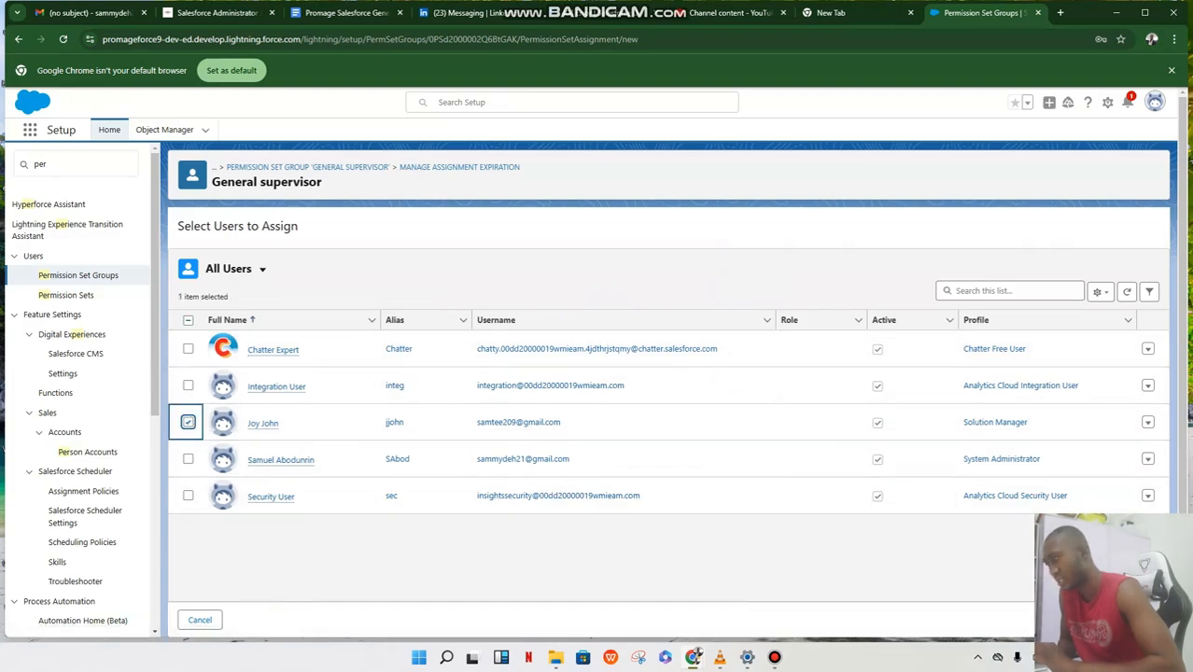
click(1141, 620)
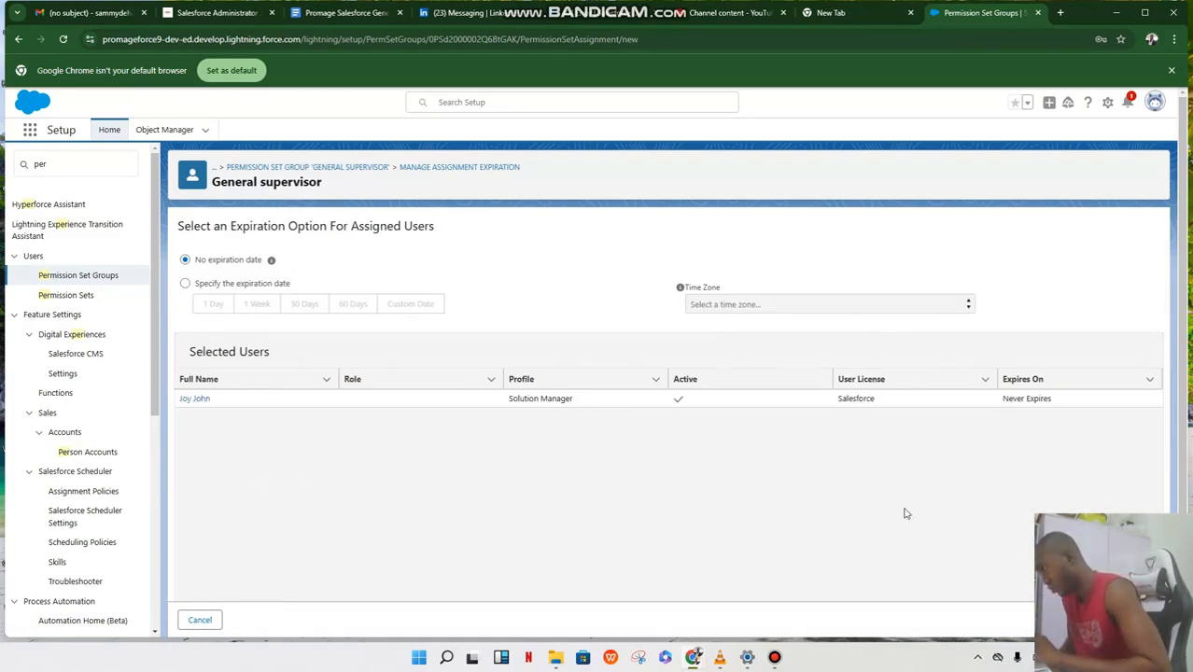
Assign the General supervisor group to the selected user with no expiration date and close the assignment summary.
click(187, 285)
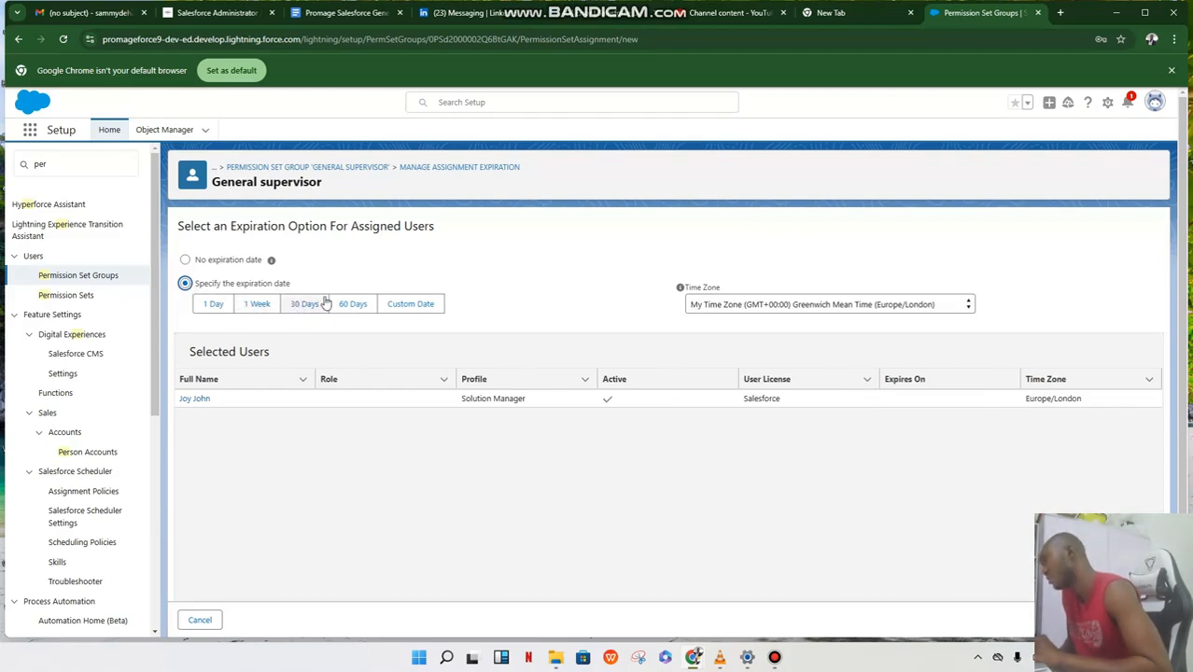
click(185, 261)
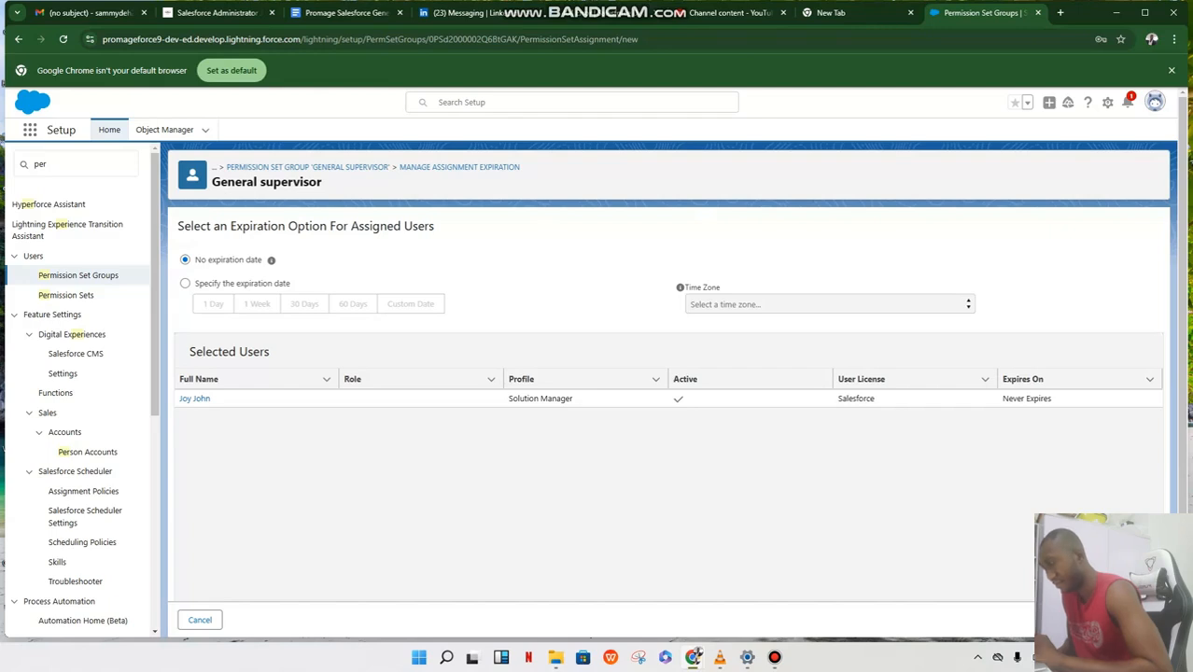
click(1138, 619)
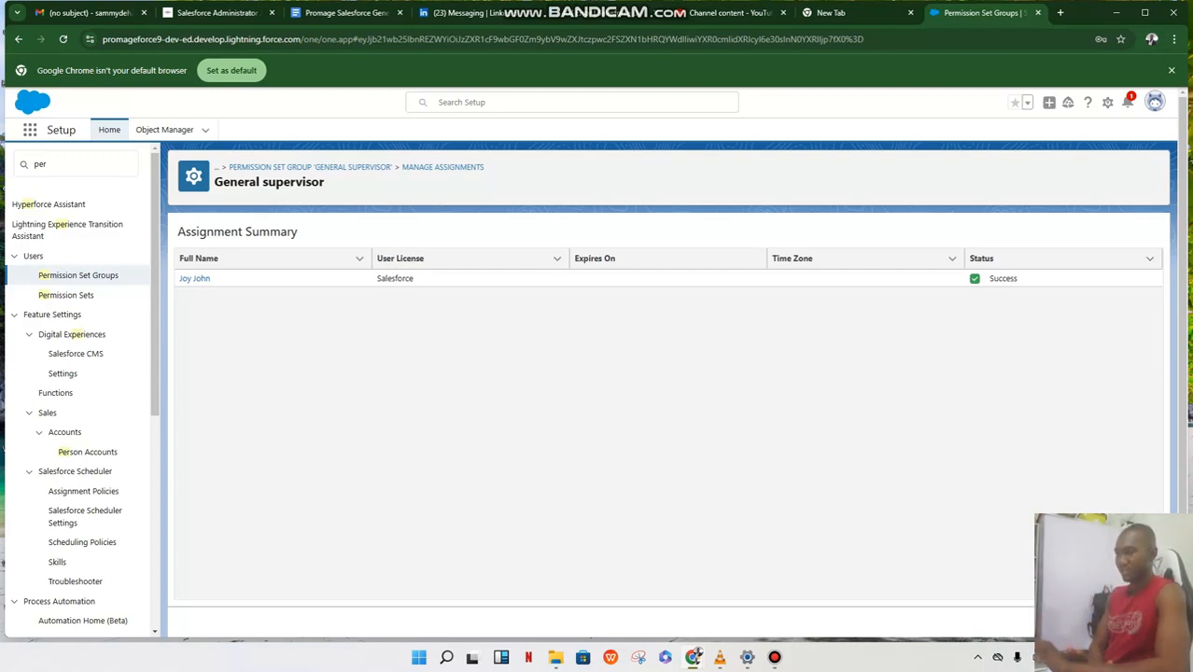
click(1143, 628)
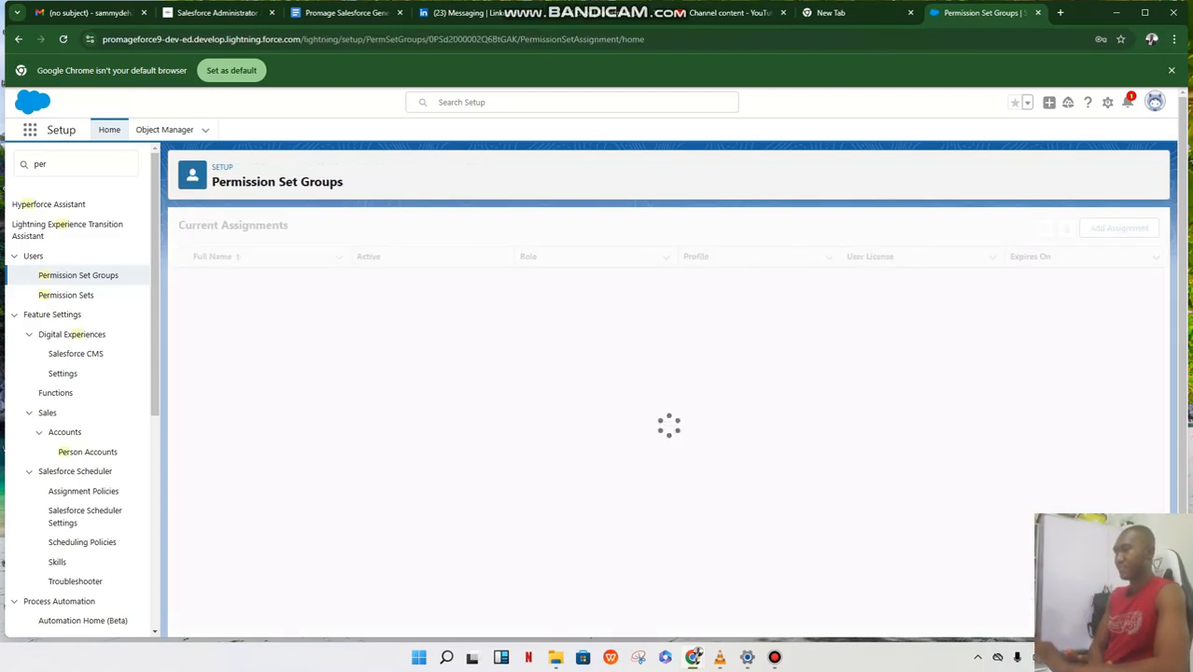